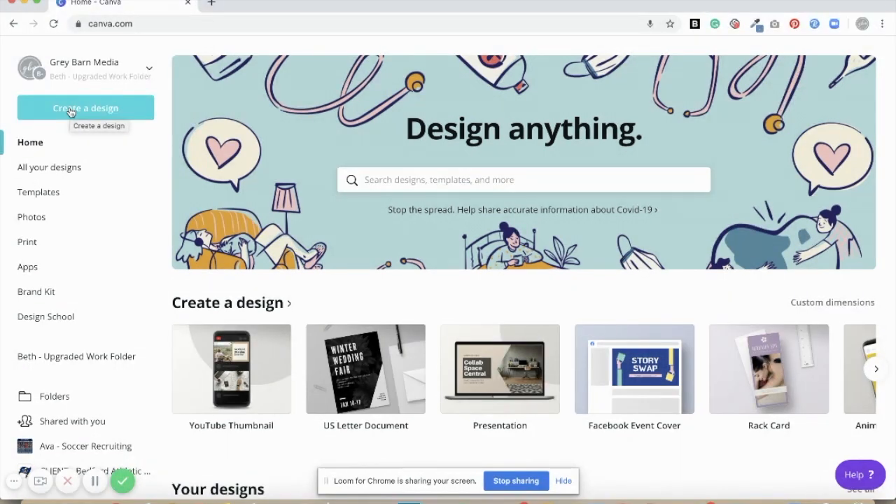
Step: Create a blank design with custom dimensions of 1280 × 720 px and select its page
{"action": "left_click", "coordinate": [71, 112]}
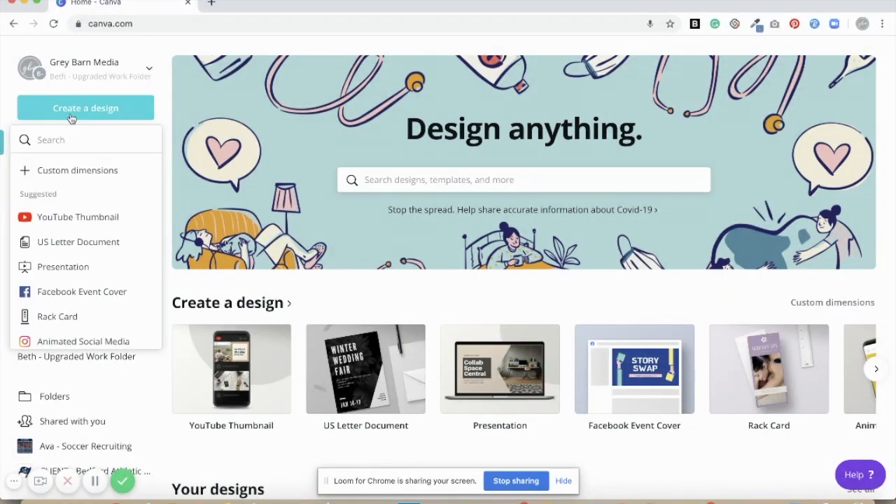
{"action": "left_click", "coordinate": [56, 173]}
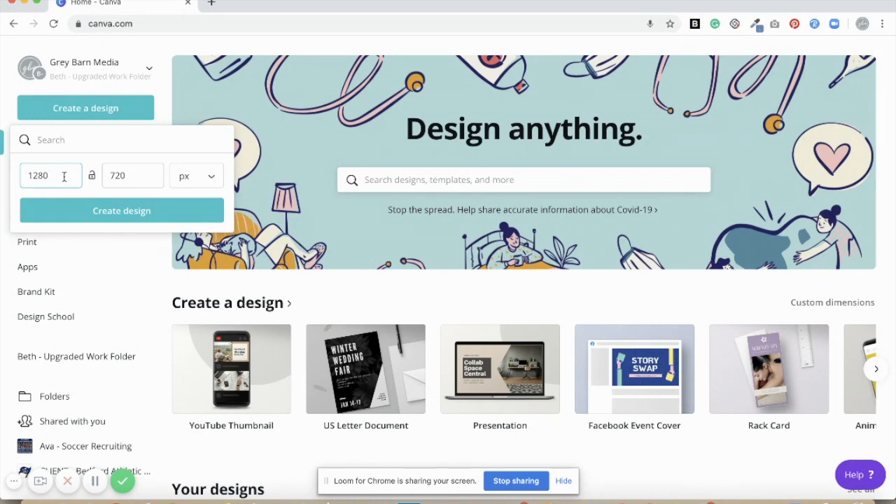
{"action": "left_click", "coordinate": [159, 210]}
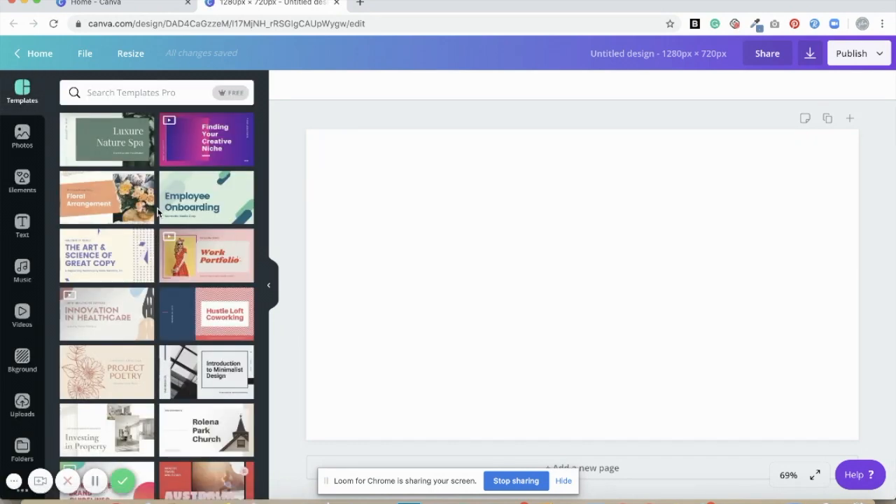
{"action": "left_click", "coordinate": [493, 207]}
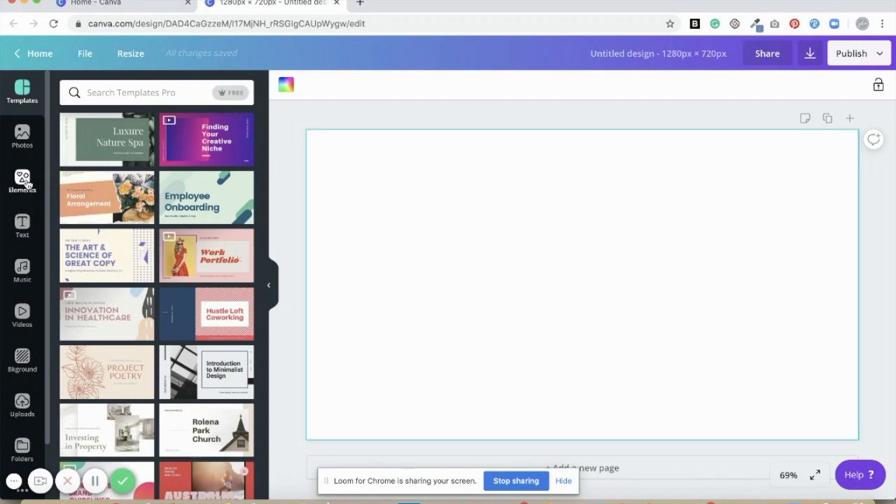
Step: Show the complete Stickers collection from the elements library
{"action": "left_click", "coordinate": [26, 183]}
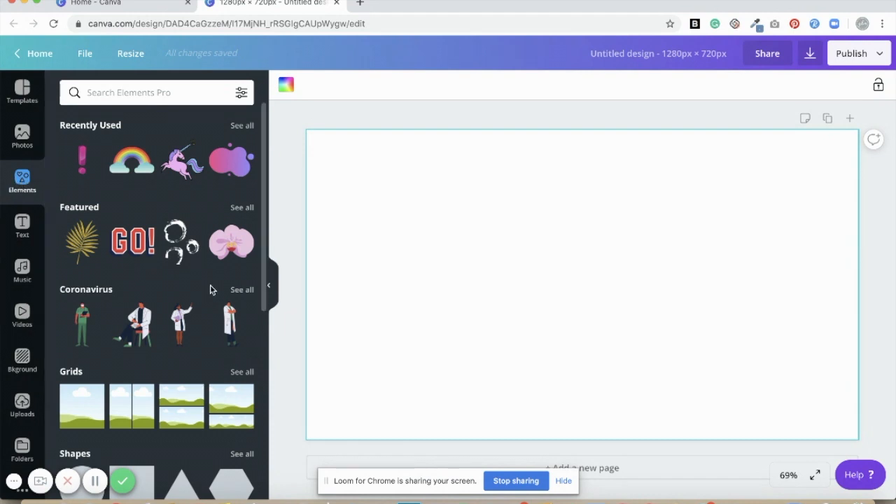
{"action": "scroll", "coordinate": [175, 350], "scroll_direction": "down", "scroll_amount": 5}
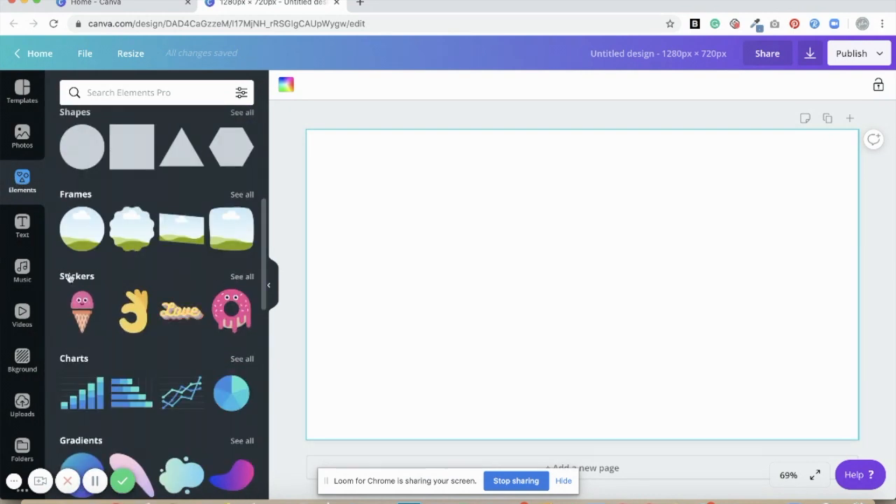
{"action": "left_click", "coordinate": [253, 280]}
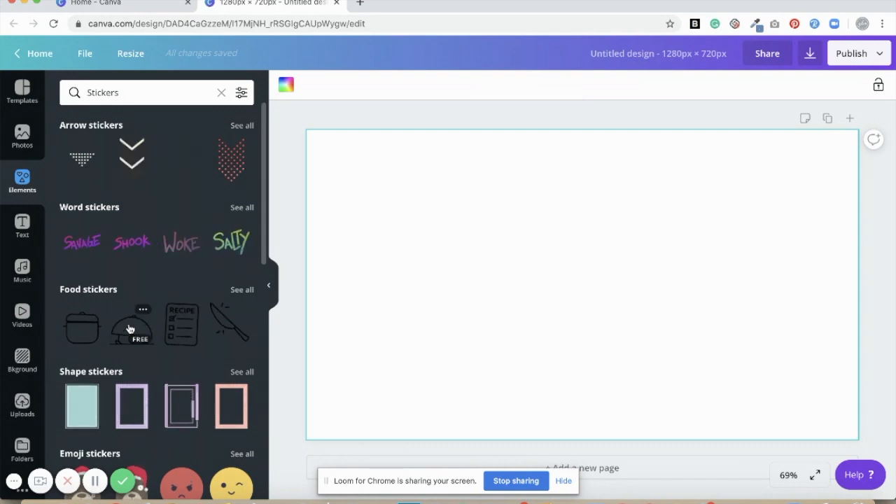
Step: Look through the sticker categories and all the individual stickers in the collection
{"action": "scroll", "coordinate": [129, 329], "scroll_direction": "down", "scroll_amount": 5}
{"action": "scroll", "coordinate": [129, 329], "scroll_direction": "up", "scroll_amount": 4}
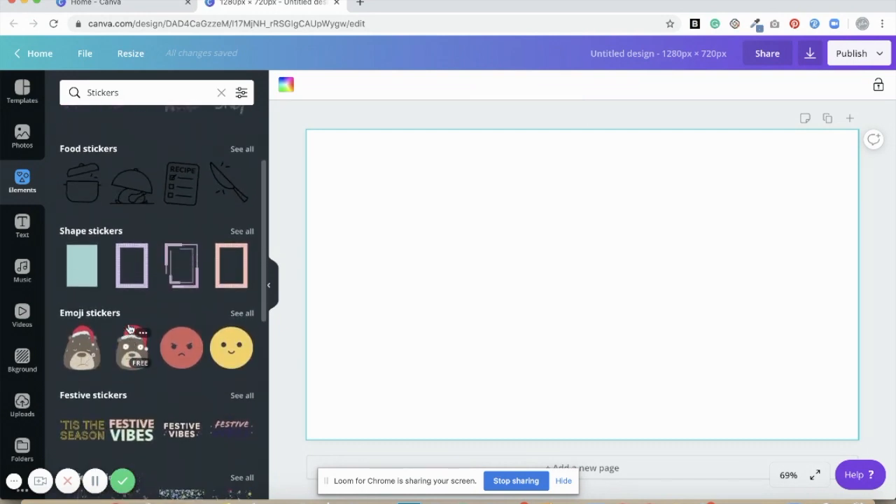
{"action": "scroll", "coordinate": [129, 329], "scroll_direction": "up", "scroll_amount": 1}
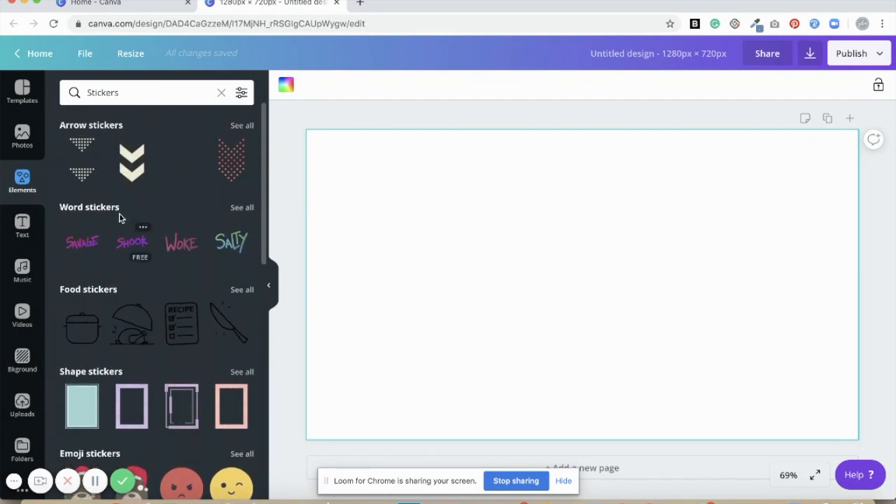
{"action": "scroll", "coordinate": [111, 295], "scroll_direction": "down", "scroll_amount": 10}
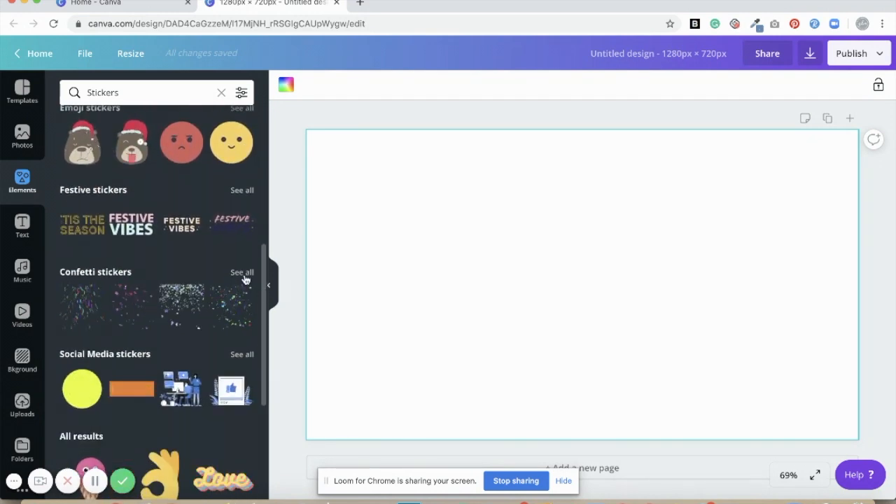
{"action": "scroll", "coordinate": [179, 341], "scroll_direction": "down", "scroll_amount": 2}
{"action": "scroll", "coordinate": [179, 339], "scroll_direction": "down", "scroll_amount": 5}
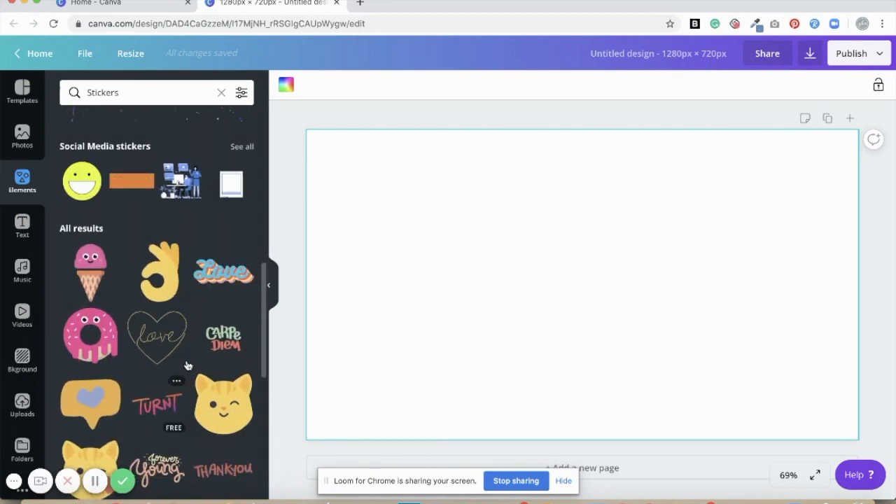
{"action": "scroll", "coordinate": [187, 366], "scroll_direction": "down", "scroll_amount": 2}
{"action": "scroll", "coordinate": [188, 366], "scroll_direction": "down", "scroll_amount": 2}
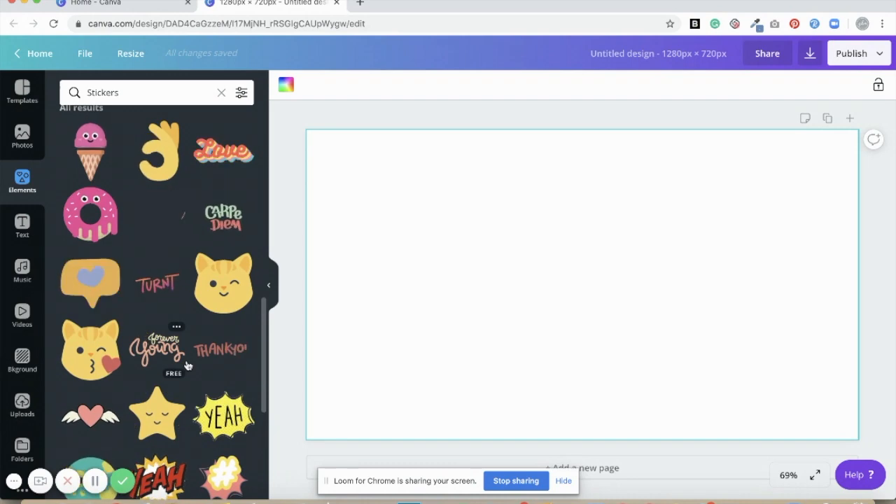
{"action": "scroll", "coordinate": [188, 366], "scroll_direction": "down", "scroll_amount": 3}
{"action": "scroll", "coordinate": [187, 367], "scroll_direction": "down", "scroll_amount": 5}
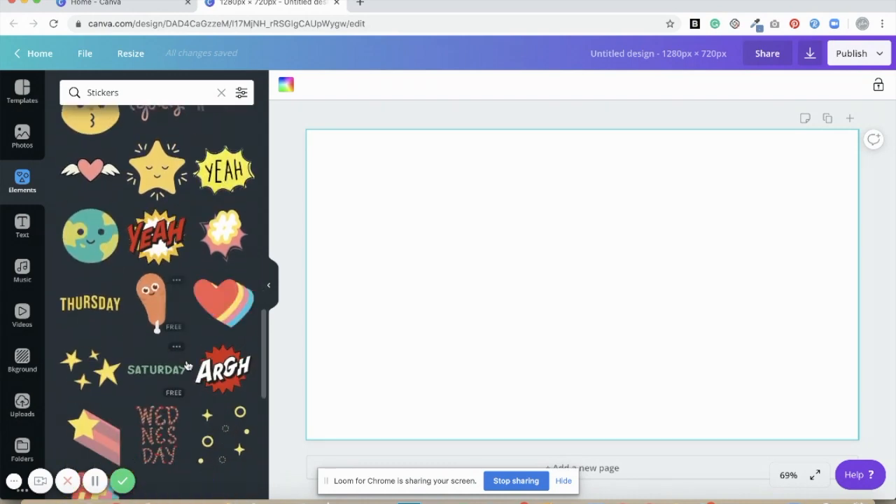
{"action": "scroll", "coordinate": [187, 366], "scroll_direction": "down", "scroll_amount": 3}
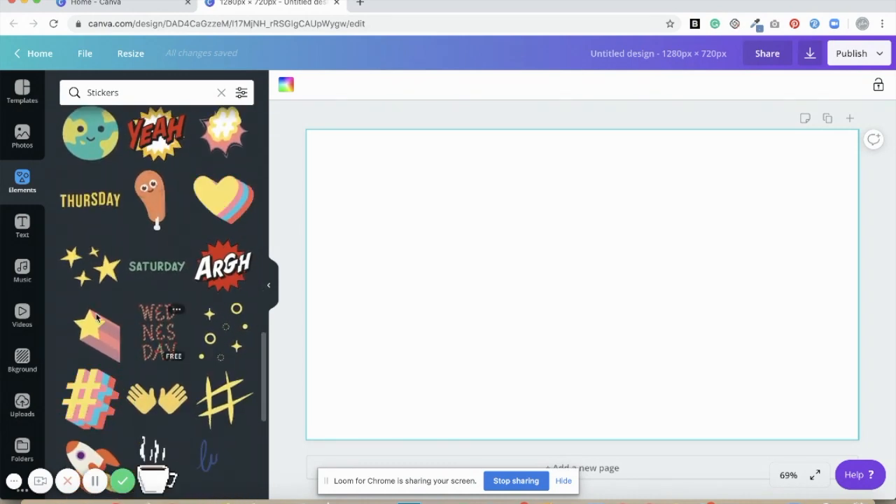
Step: Add the sticker with four yellow stars, shrink it and place it in the page's upper-left corner
{"action": "left_click", "coordinate": [80, 269]}
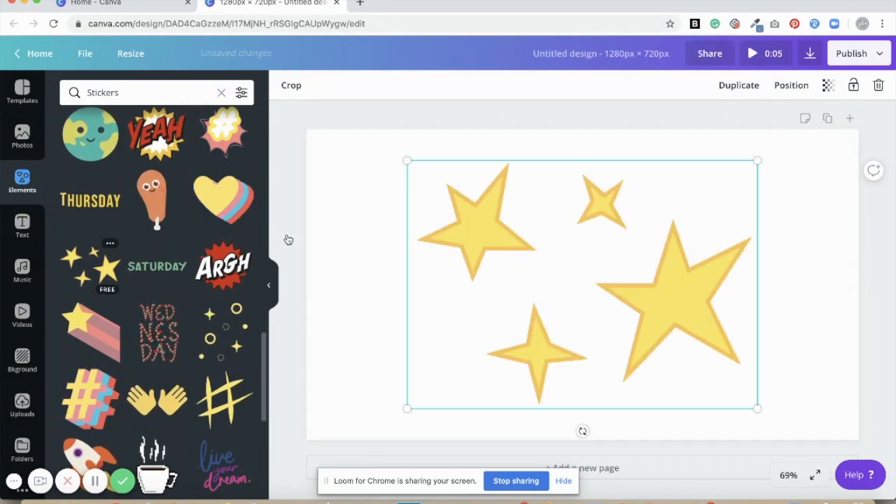
{"action": "left_click_drag", "start_coordinate": [757, 162], "coordinate": [505, 286]}
{"action": "left_click_drag", "start_coordinate": [480, 369], "coordinate": [385, 186]}
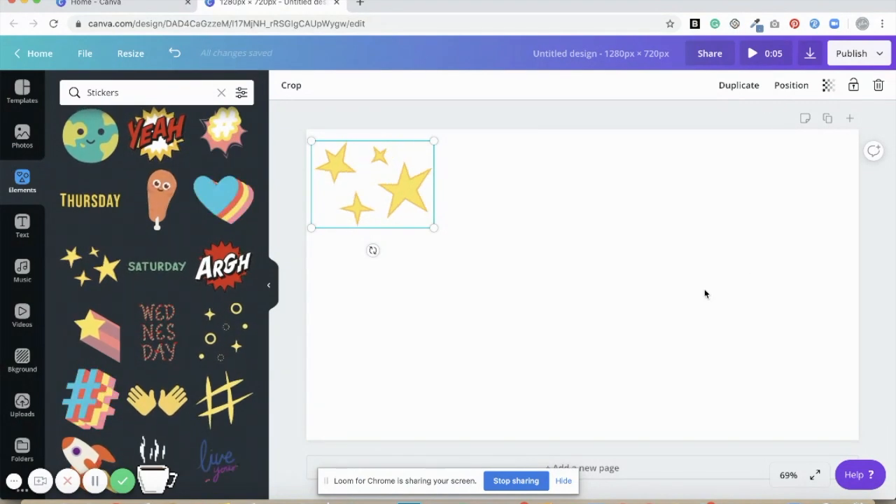
{"action": "left_click", "coordinate": [600, 339]}
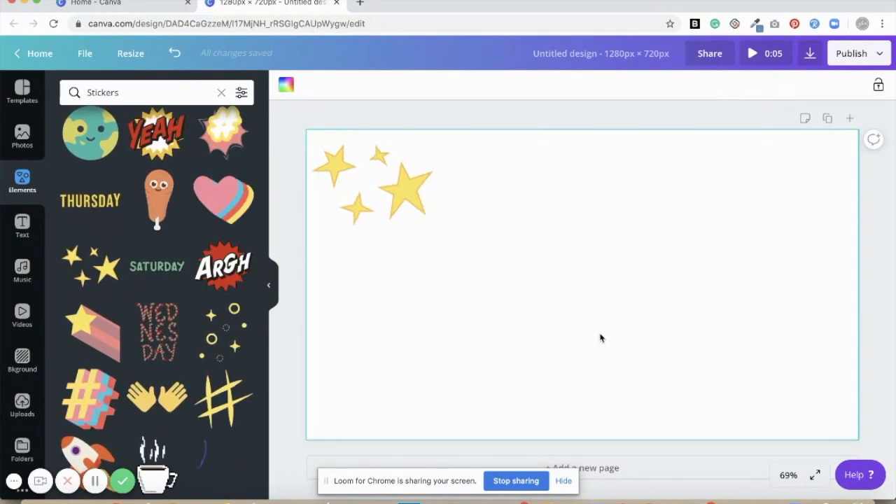
Step: Add the multicolored hashtag sticker, shrink it and place it in the page's lower-left corner
{"action": "left_click", "coordinate": [102, 410]}
{"action": "left_click_drag", "start_coordinate": [606, 205], "coordinate": [464, 306]}
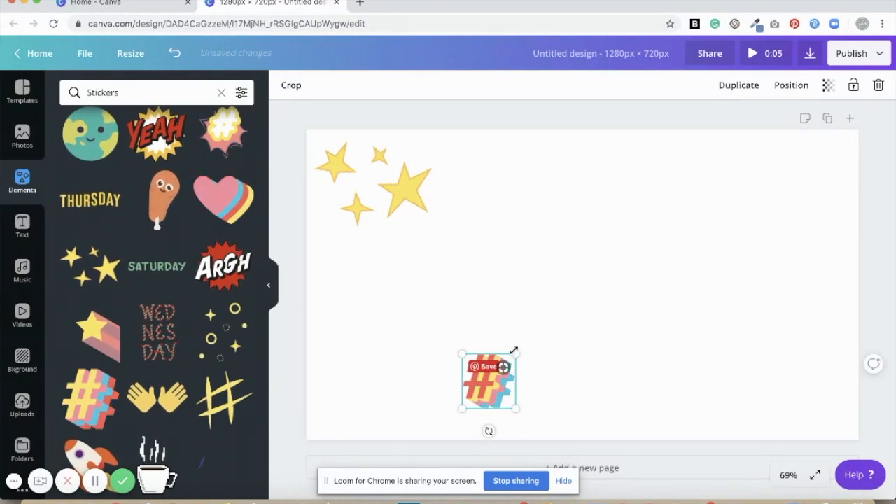
{"action": "left_click_drag", "start_coordinate": [475, 393], "coordinate": [333, 403]}
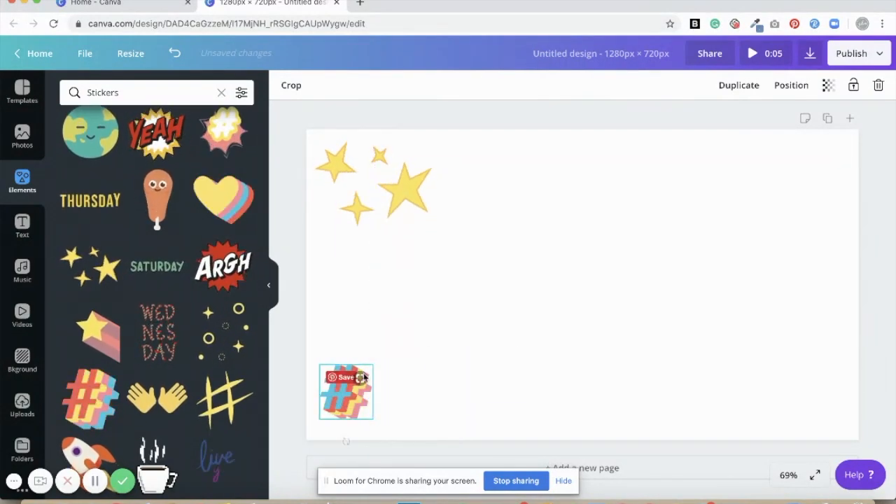
{"action": "left_click", "coordinate": [422, 300]}
Step: Search the elements for "unicorn" and place the leaping pink-and-purple unicorn in the page's upper-right corner
{"action": "double_click", "coordinate": [135, 91]}
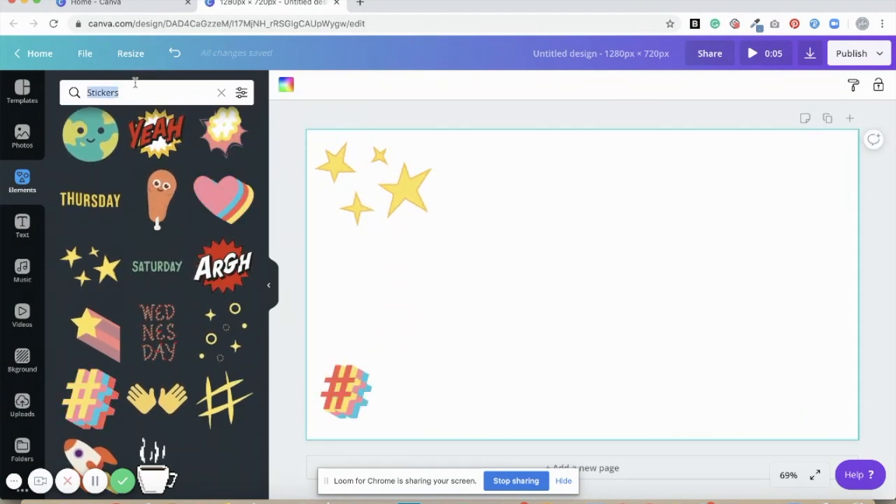
{"action": "type", "text": "unicorn"}
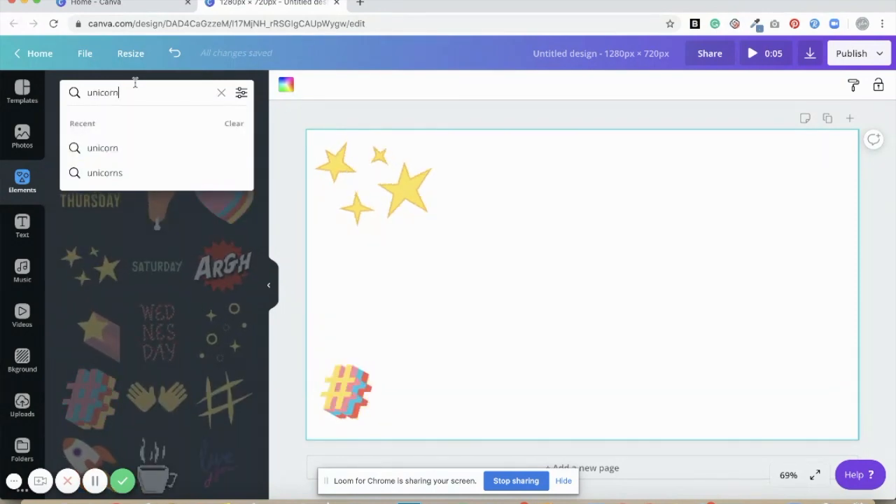
{"action": "key", "text": "Return"}
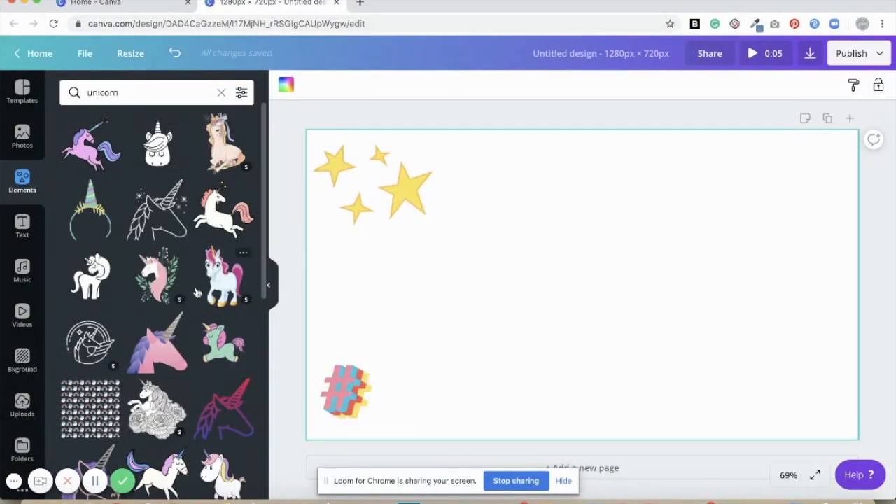
{"action": "scroll", "coordinate": [152, 260], "scroll_direction": "down", "scroll_amount": 8}
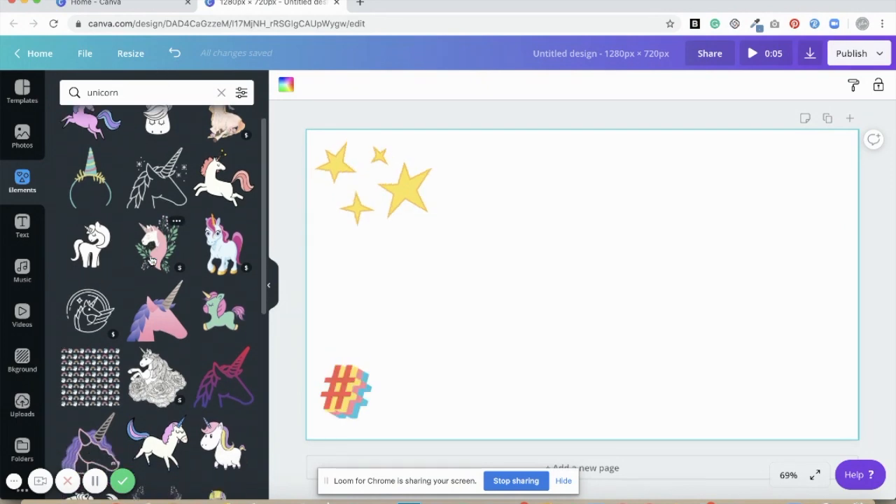
{"action": "scroll", "coordinate": [152, 260], "scroll_direction": "down", "scroll_amount": 10}
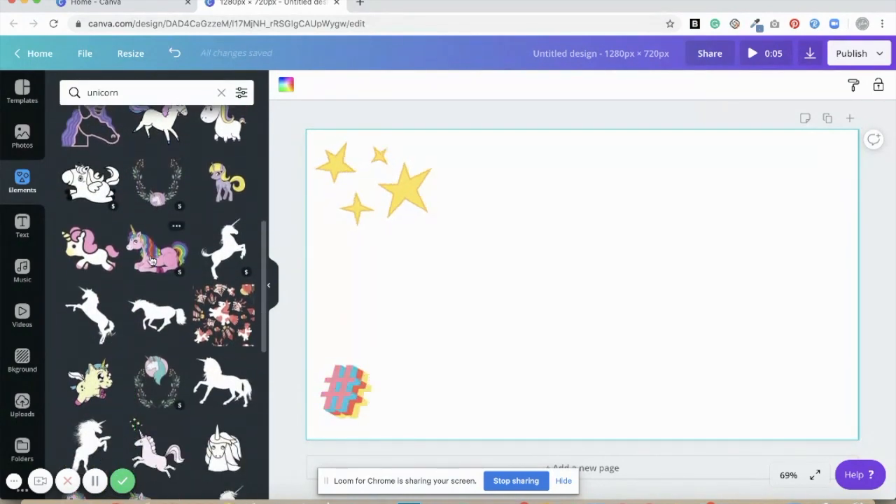
{"action": "scroll", "coordinate": [151, 260], "scroll_direction": "down", "scroll_amount": 12}
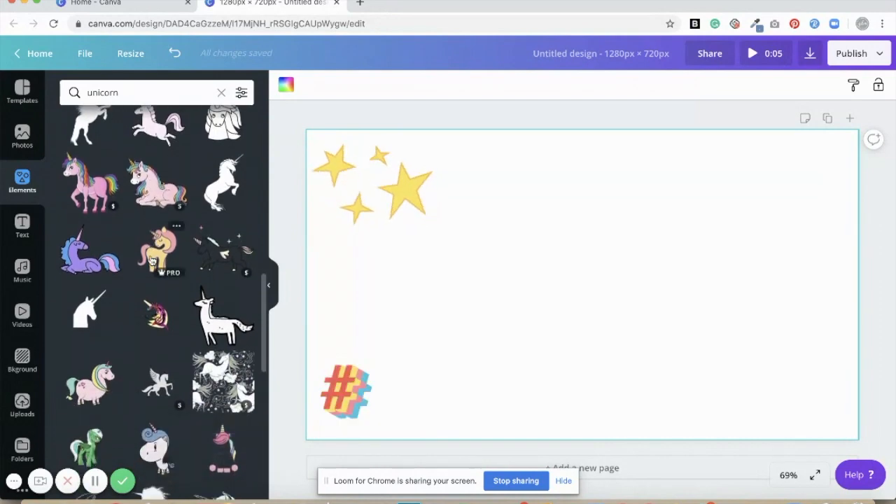
{"action": "scroll", "coordinate": [151, 261], "scroll_direction": "up", "scroll_amount": 20}
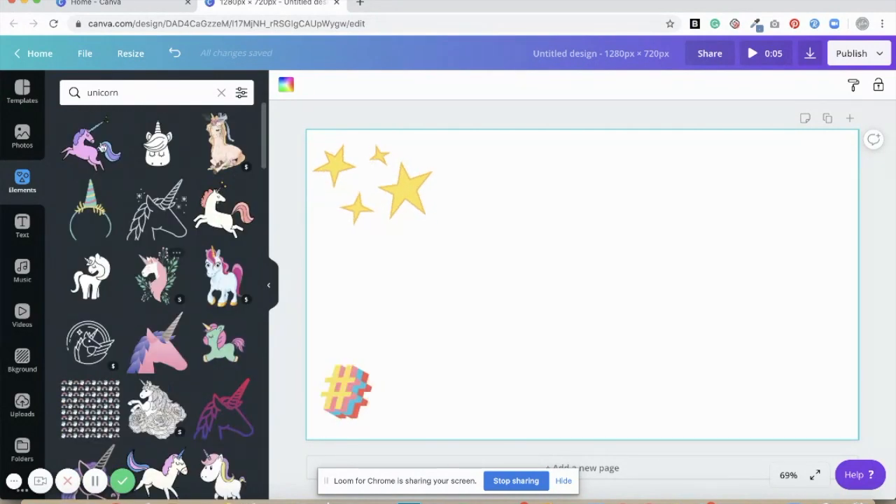
{"action": "left_click", "coordinate": [91, 143]}
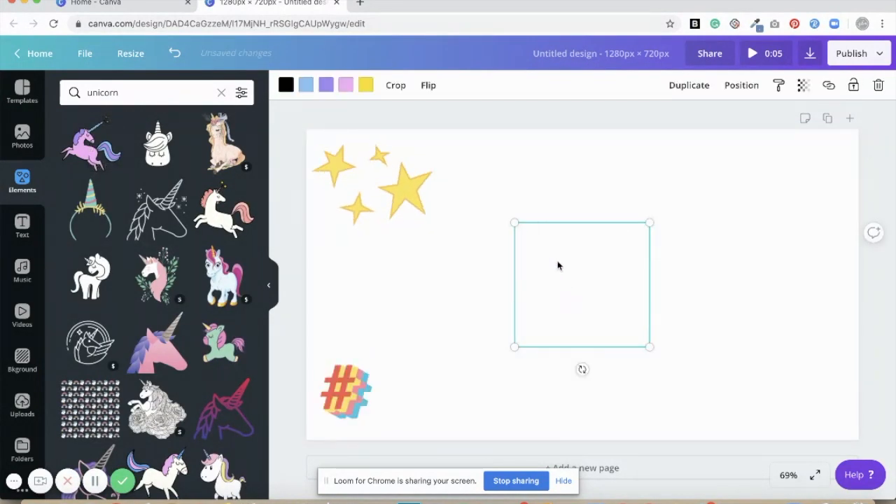
{"action": "left_click_drag", "start_coordinate": [573, 291], "coordinate": [769, 210]}
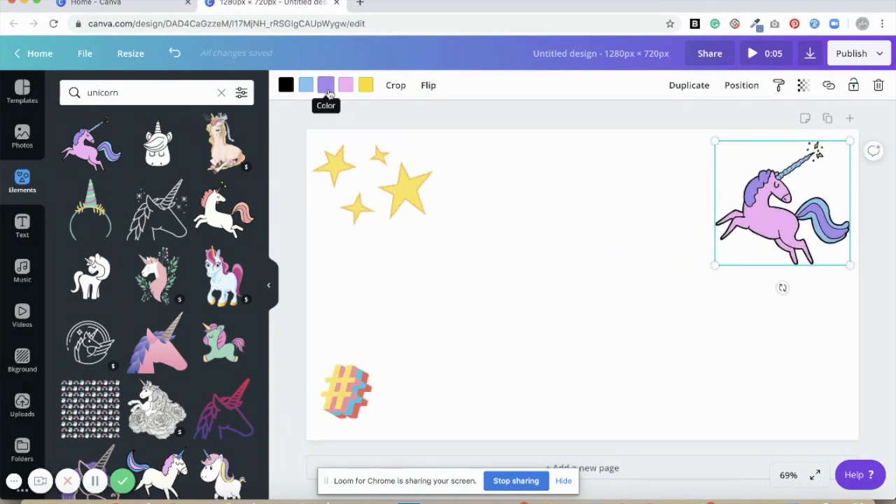
Step: Recolor the unicorn's body with the bright pink from the default colors
{"action": "left_click", "coordinate": [344, 89]}
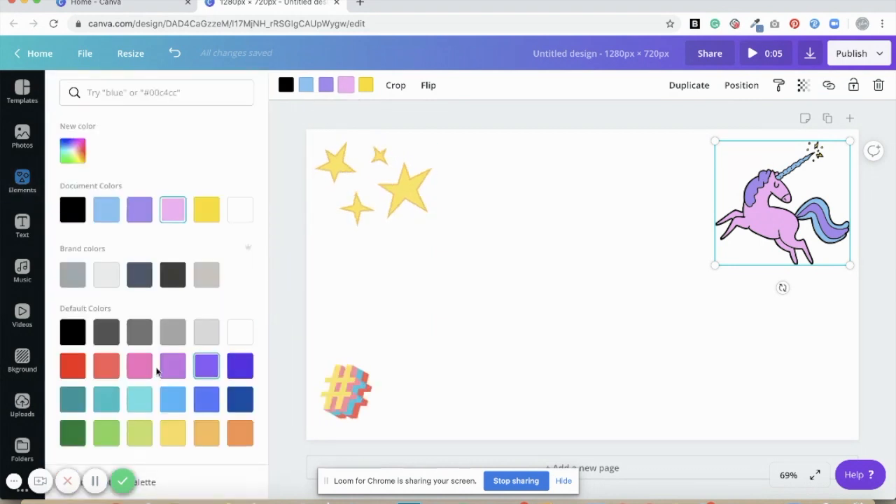
{"action": "left_click", "coordinate": [139, 374]}
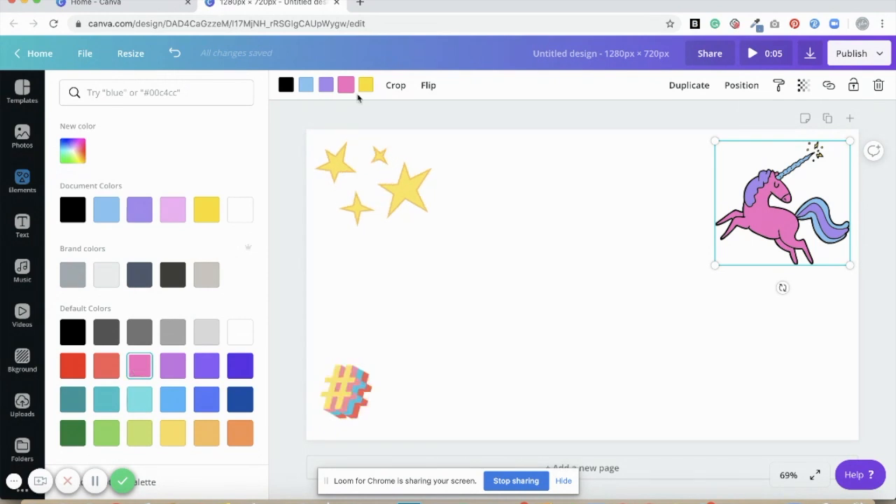
{"action": "key", "text": "Escape"}
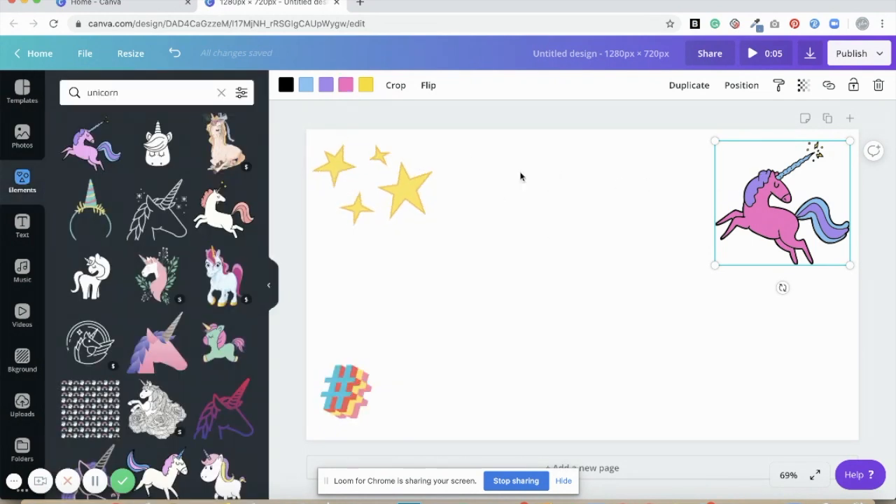
Step: Compare the stars sticker's editing options with the unicorn's, including the choices for its yellow color, and clear the selection
{"action": "left_click", "coordinate": [404, 172]}
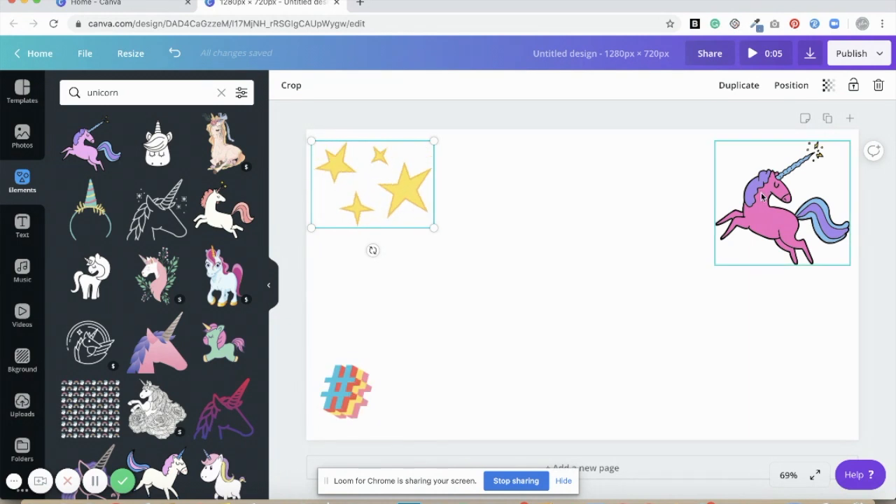
{"action": "left_click", "coordinate": [783, 201]}
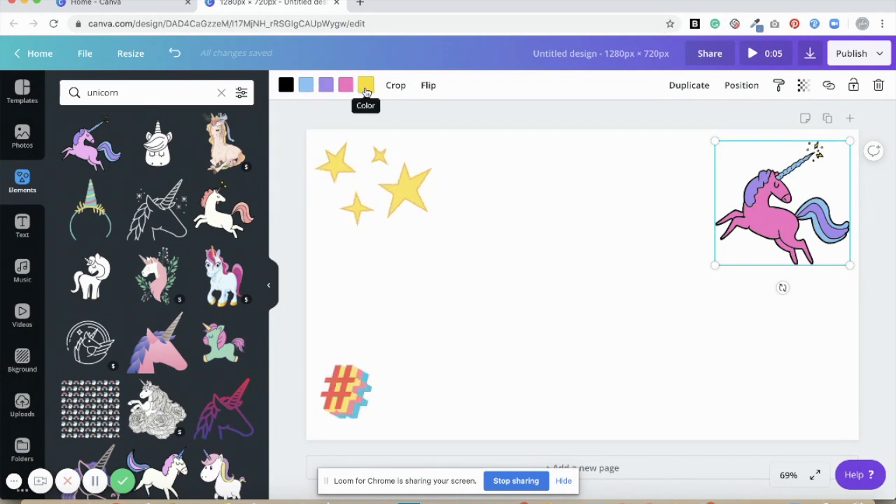
{"action": "left_click", "coordinate": [362, 90]}
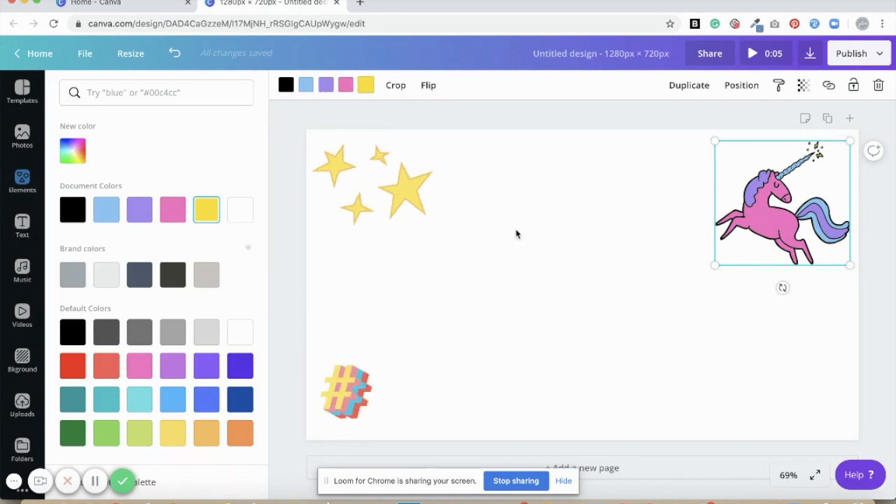
{"action": "left_click", "coordinate": [516, 234]}
{"action": "left_click", "coordinate": [517, 234]}
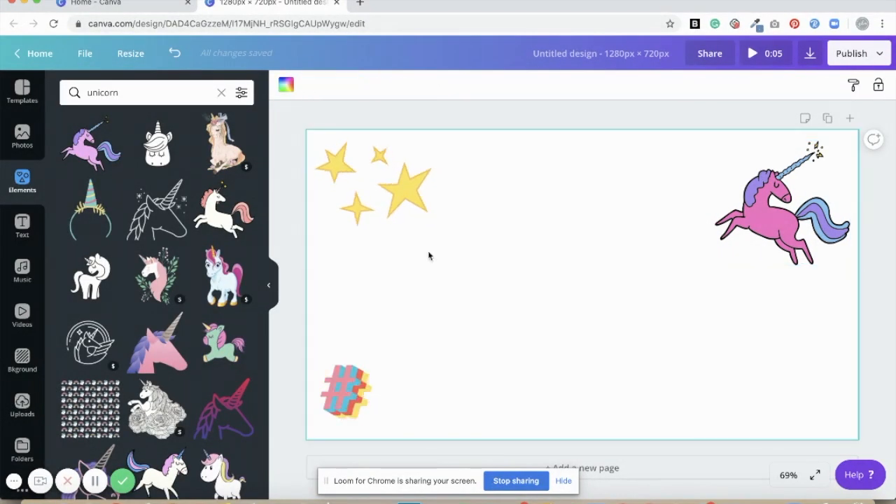
Step: Add the multicolored "Love" sticker from the Stickers elements, shrink it and place it directly beside the hashtag sticker
{"action": "left_click", "coordinate": [221, 92]}
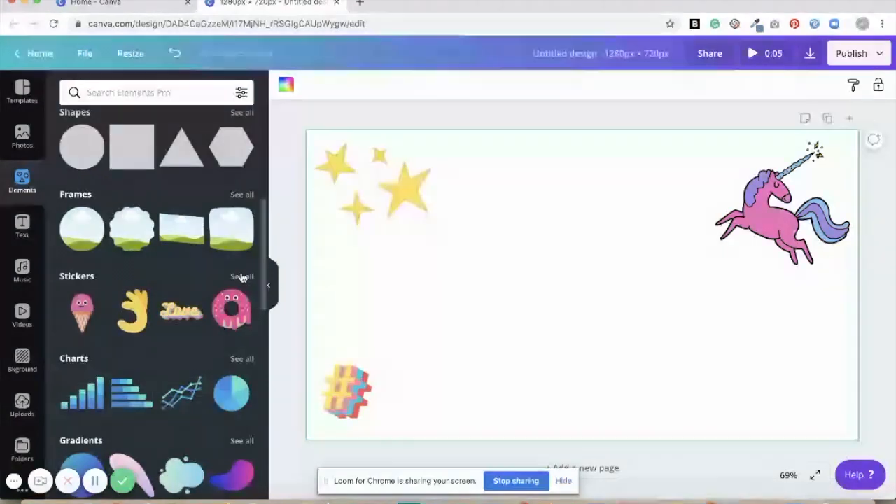
{"action": "left_click", "coordinate": [186, 321]}
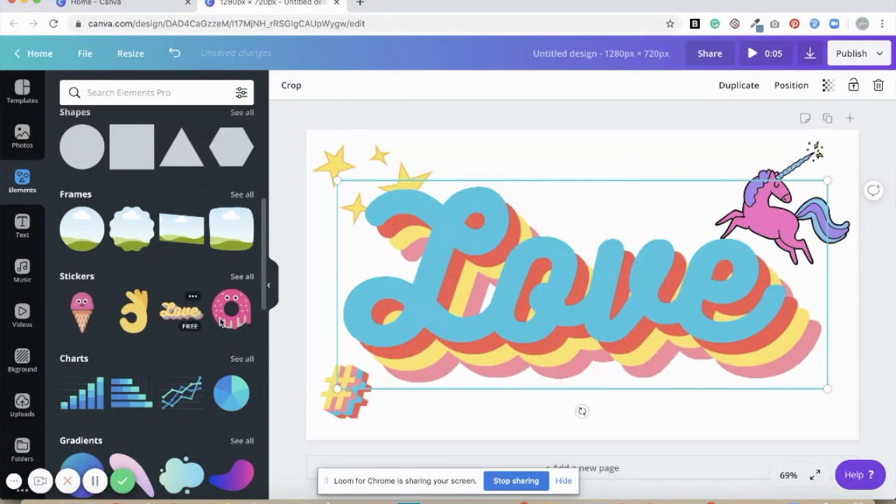
{"action": "left_click_drag", "start_coordinate": [829, 179], "coordinate": [476, 308]}
{"action": "left_click_drag", "start_coordinate": [416, 361], "coordinate": [452, 396]}
{"action": "left_click_drag", "start_coordinate": [519, 355], "coordinate": [475, 379]}
{"action": "left_click_drag", "start_coordinate": [429, 404], "coordinate": [432, 397]}
{"action": "left_click", "coordinate": [479, 280]}
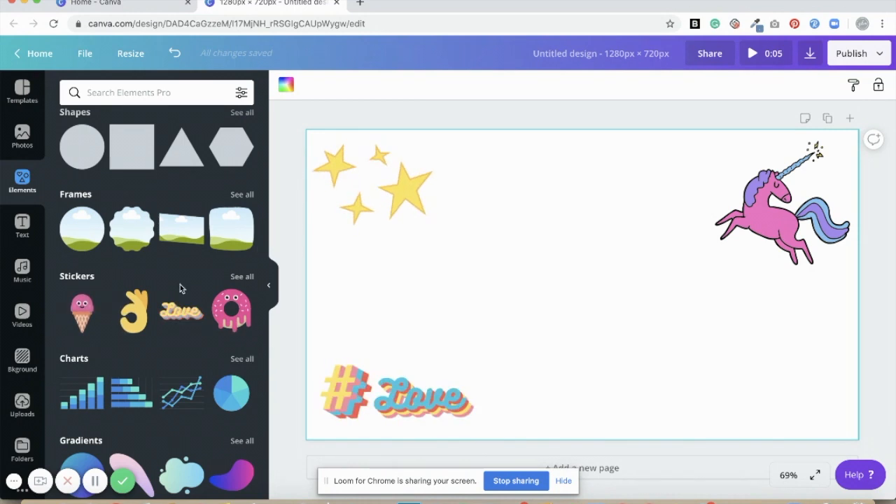
Step: Add the purple falling-confetti sticker from the Confetti stickers collection, shrink it and place it over the unicorn
{"action": "left_click", "coordinate": [242, 278]}
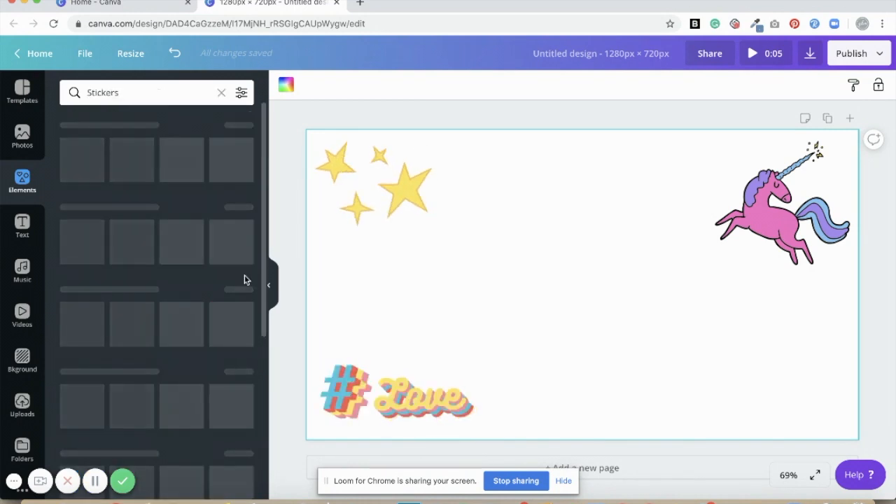
{"action": "scroll", "coordinate": [180, 348], "scroll_direction": "down", "scroll_amount": 5}
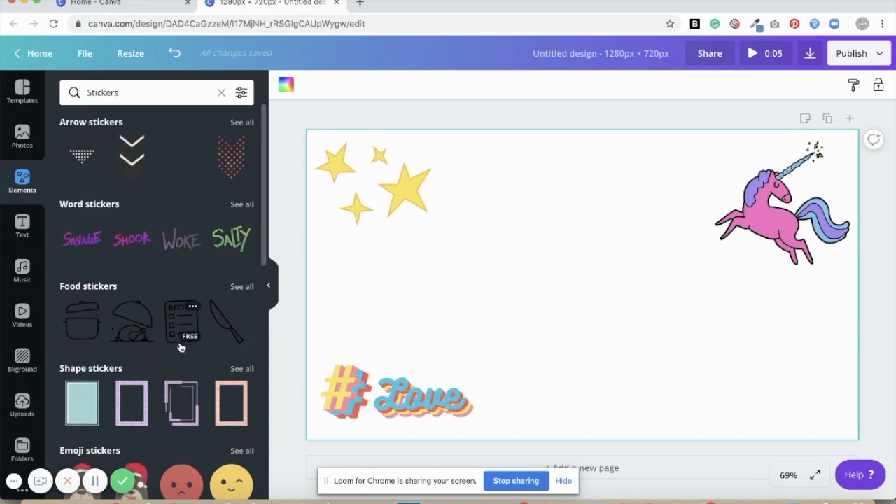
{"action": "scroll", "coordinate": [181, 348], "scroll_direction": "down", "scroll_amount": 1}
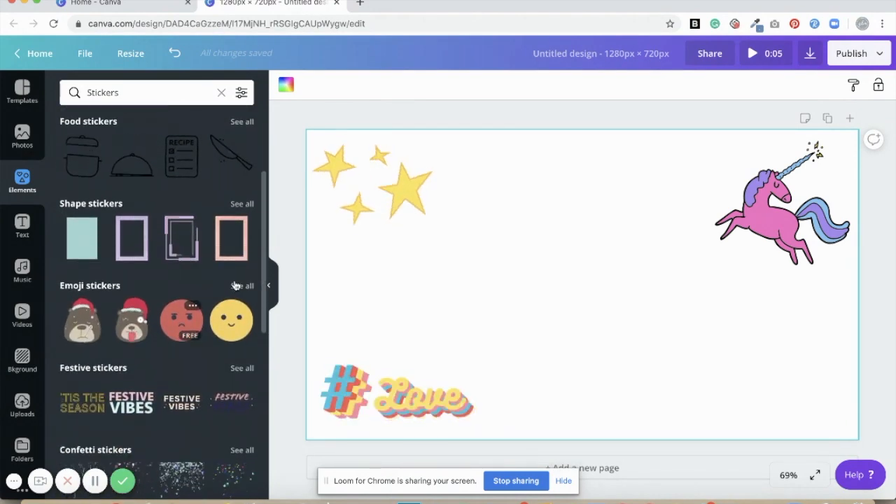
{"action": "scroll", "coordinate": [246, 290], "scroll_direction": "down", "scroll_amount": 5}
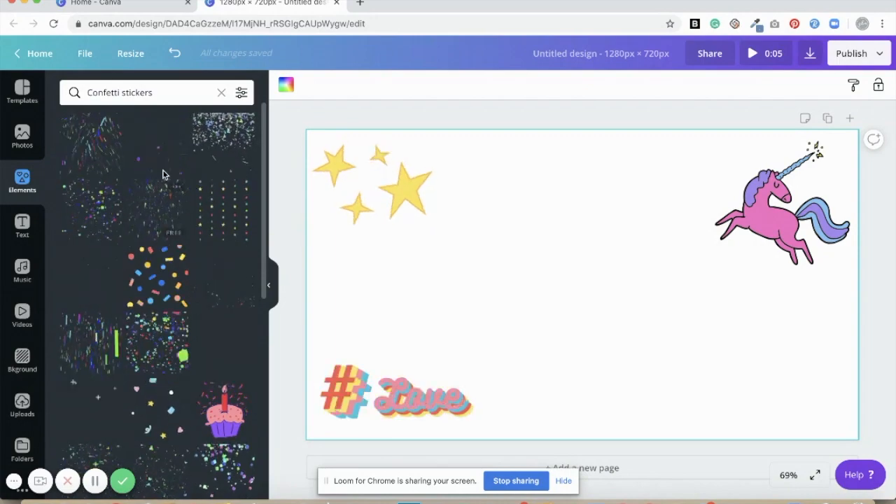
{"action": "left_click", "coordinate": [160, 142]}
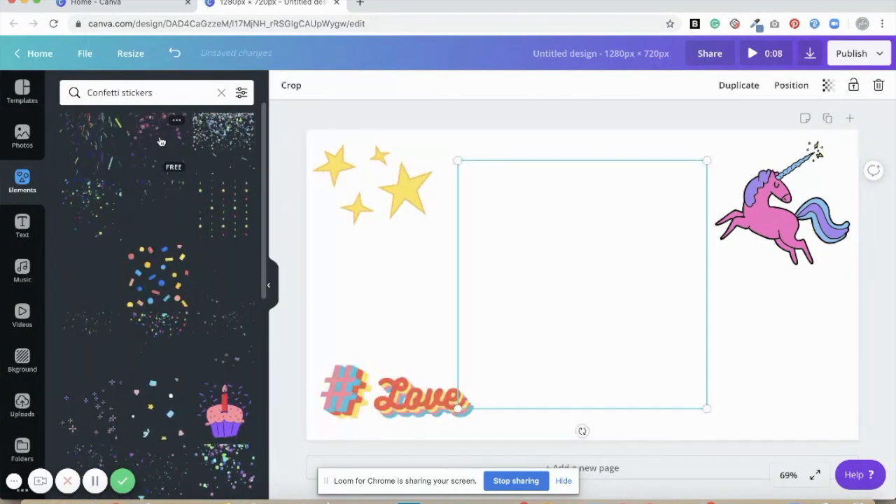
{"action": "left_click_drag", "start_coordinate": [458, 161], "coordinate": [604, 231]}
{"action": "left_click_drag", "start_coordinate": [614, 315], "coordinate": [755, 192]}
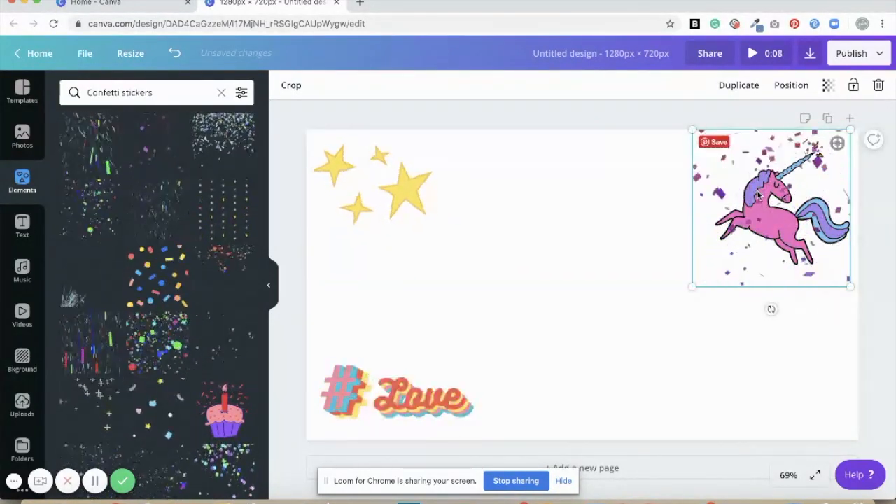
Step: Send the confetti sticker backward behind the unicorn and clear the selection
{"action": "left_click", "coordinate": [783, 91]}
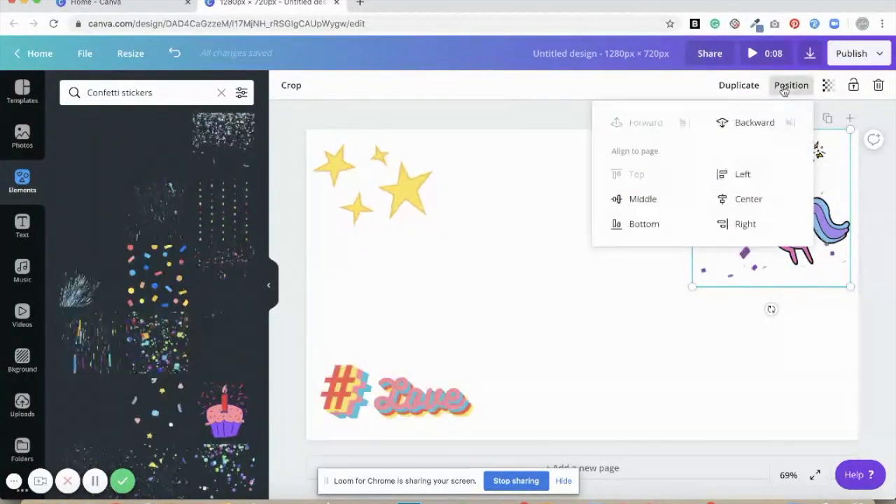
{"action": "left_click", "coordinate": [745, 126]}
{"action": "left_click", "coordinate": [729, 323]}
{"action": "left_click", "coordinate": [776, 222]}
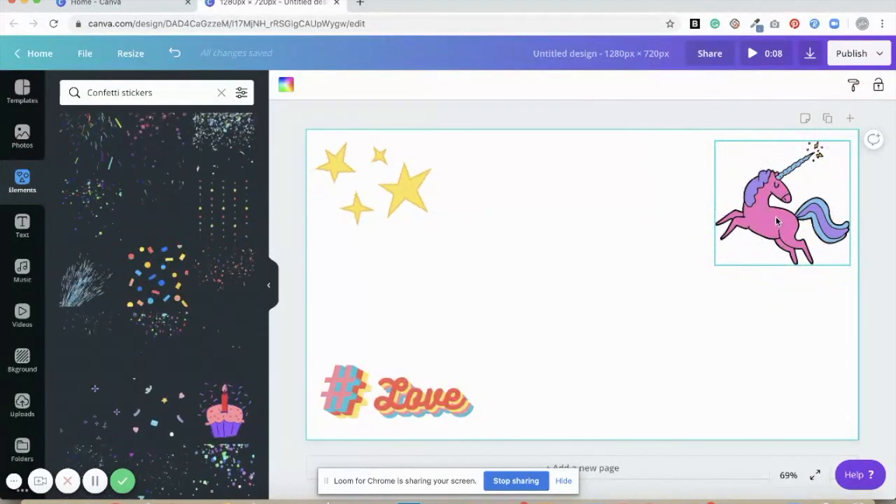
{"action": "left_click", "coordinate": [518, 341]}
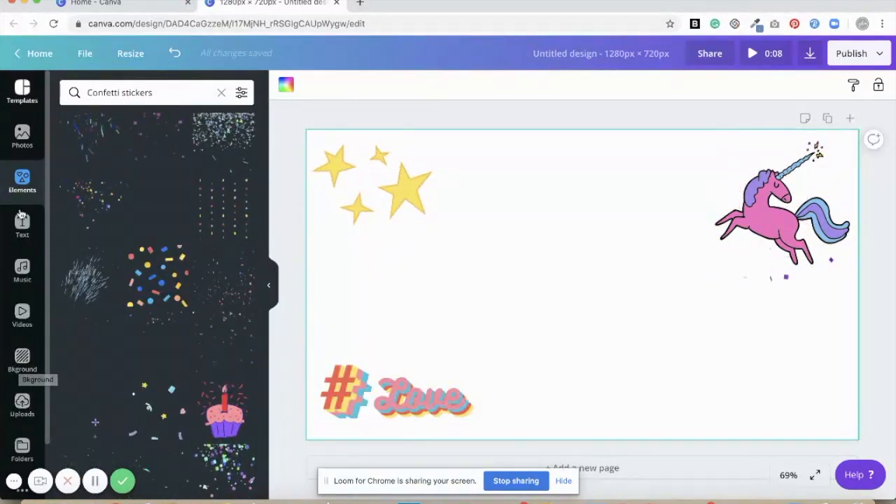
Step: Set the page background to black and duplicate the page
{"action": "left_click", "coordinate": [21, 362]}
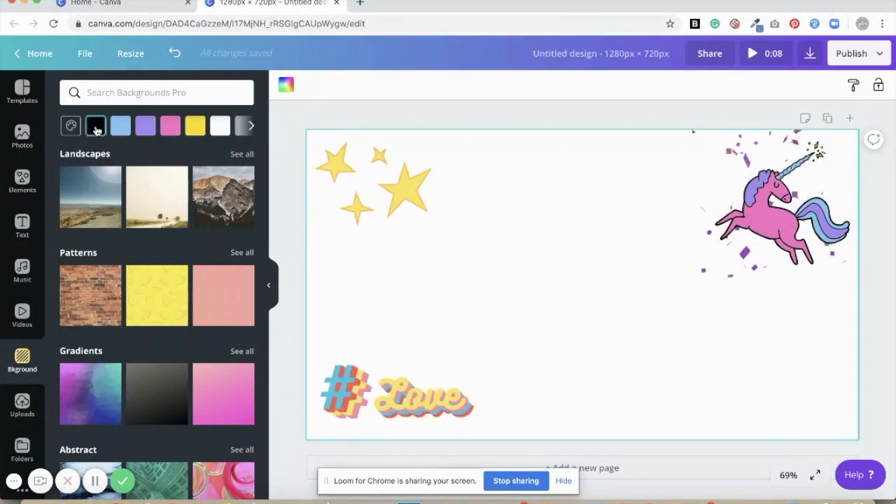
{"action": "left_click", "coordinate": [96, 126]}
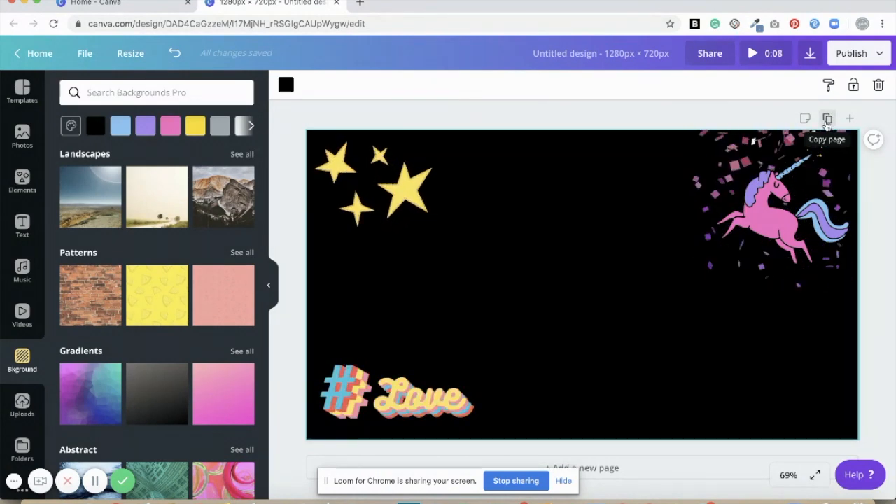
{"action": "left_click", "coordinate": [827, 119]}
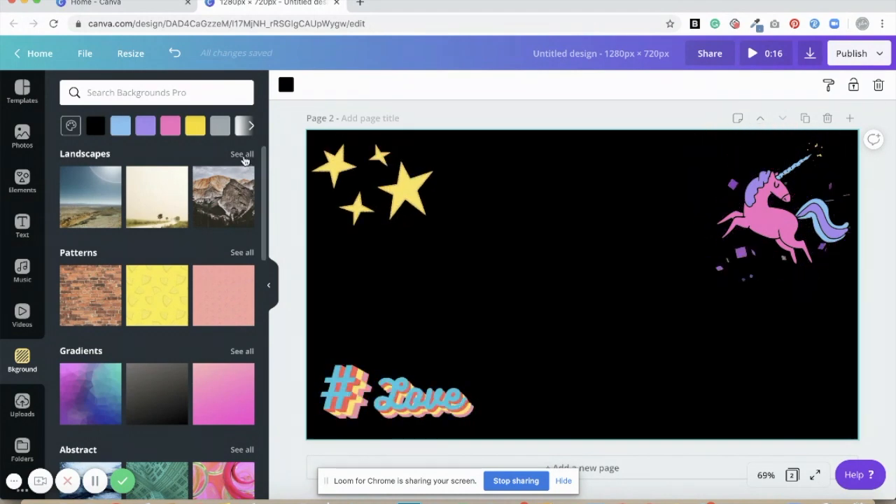
Step: Search the backgrounds for "clouds", apply the white clouds on blue sky photo to page 2 and duplicate that page
{"action": "left_click", "coordinate": [145, 95]}
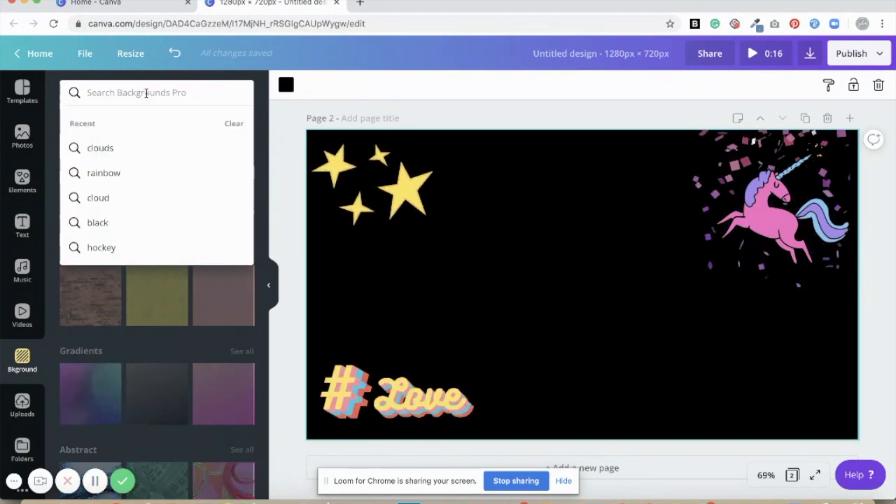
{"action": "type", "text": "clouds"}
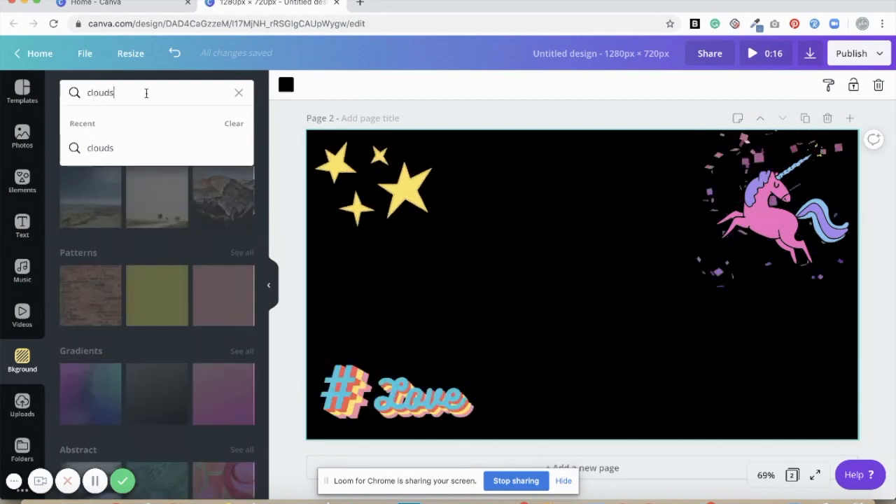
{"action": "key", "text": "Return"}
{"action": "left_click", "coordinate": [216, 179]}
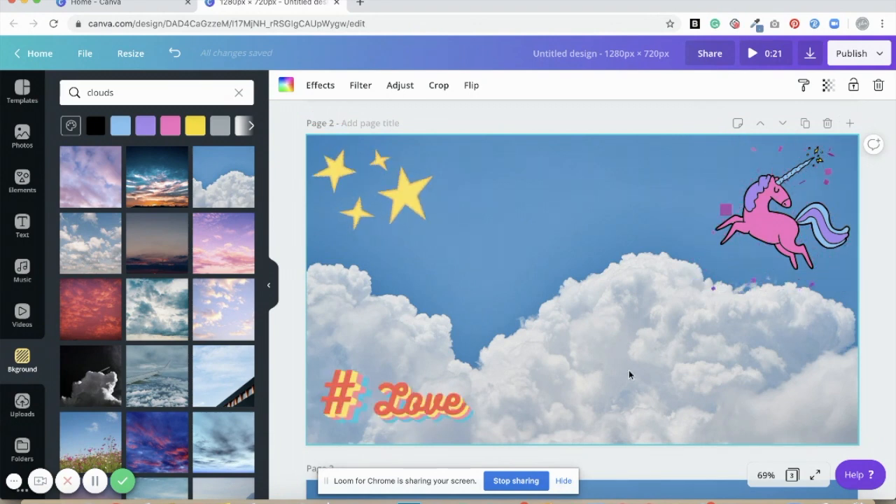
{"action": "scroll", "coordinate": [620, 374], "scroll_direction": "up", "scroll_amount": 5}
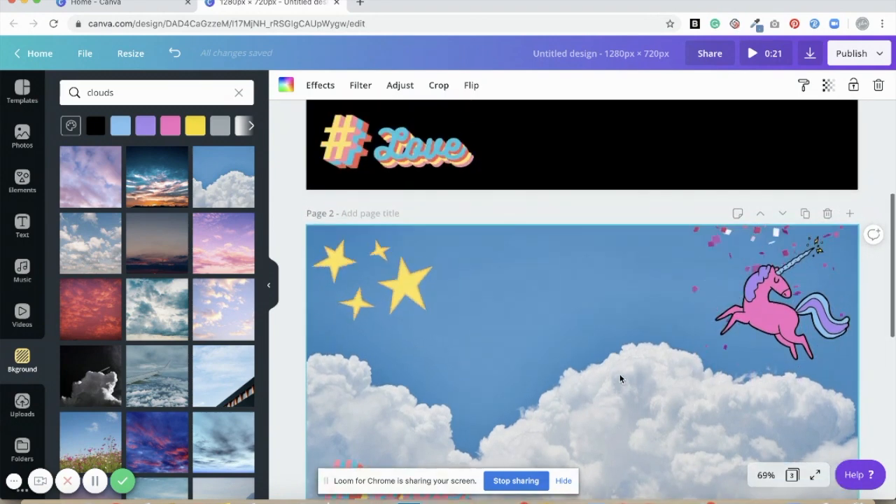
{"action": "scroll", "coordinate": [610, 361], "scroll_direction": "down", "scroll_amount": 5}
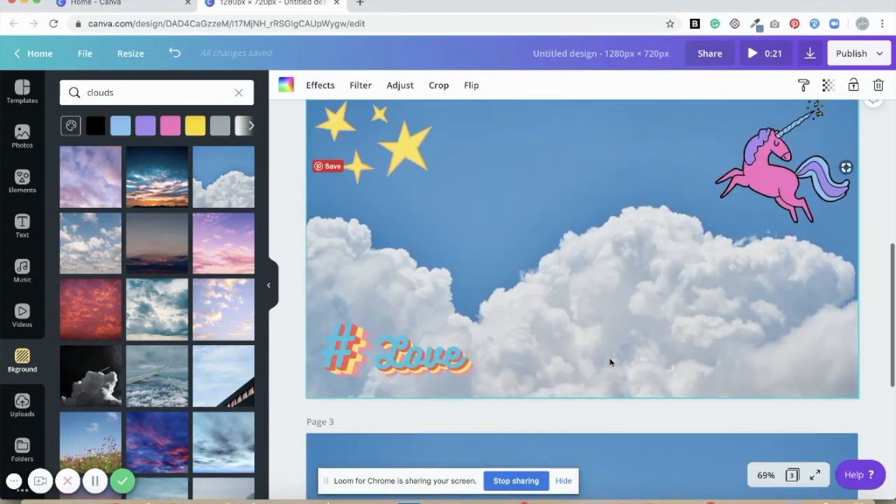
{"action": "scroll", "coordinate": [610, 362], "scroll_direction": "up", "scroll_amount": 3}
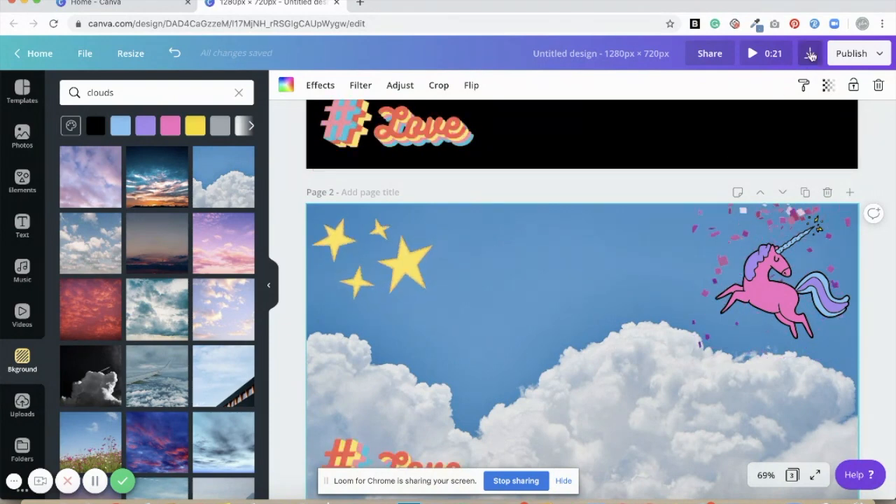
Step: Download only page 1 as an MP4 video and dismiss the published-design message
{"action": "left_click", "coordinate": [810, 55]}
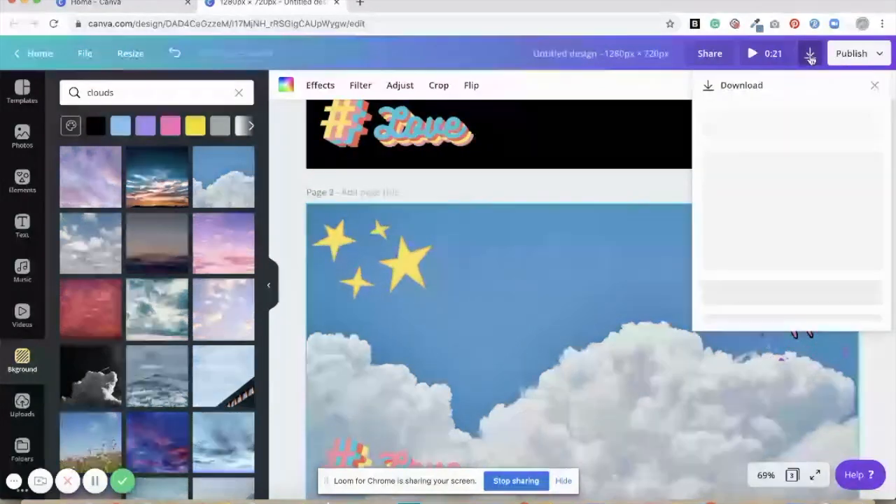
{"action": "left_click", "coordinate": [791, 144]}
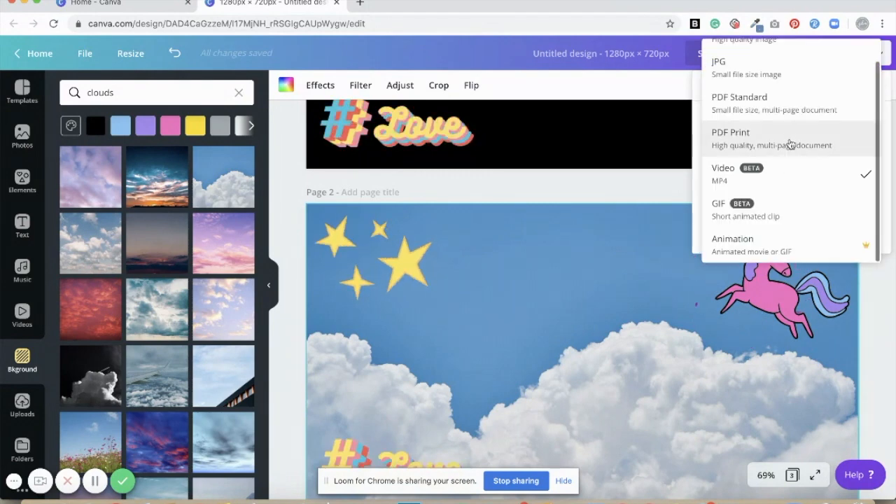
{"action": "left_click", "coordinate": [773, 172]}
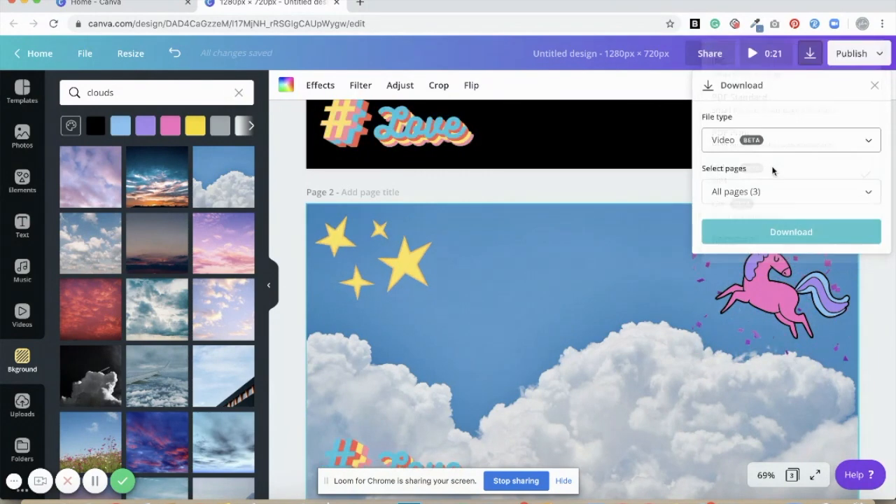
{"action": "left_click", "coordinate": [774, 194]}
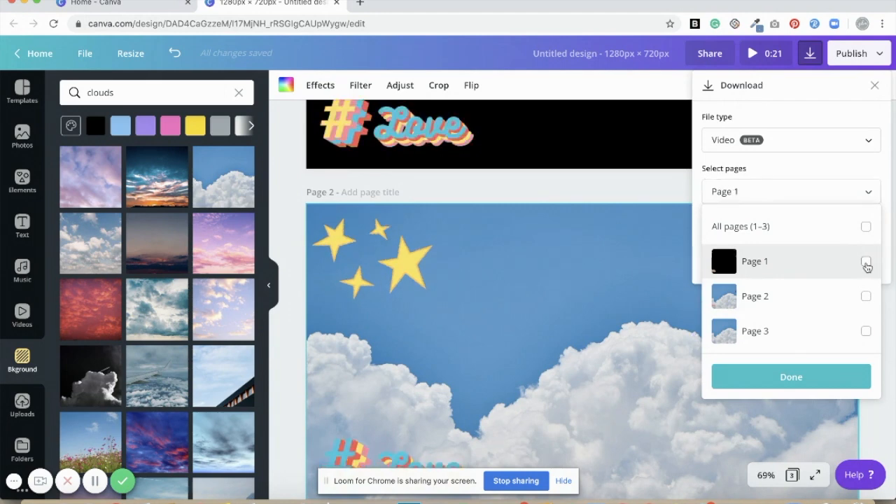
{"action": "left_click", "coordinate": [791, 378]}
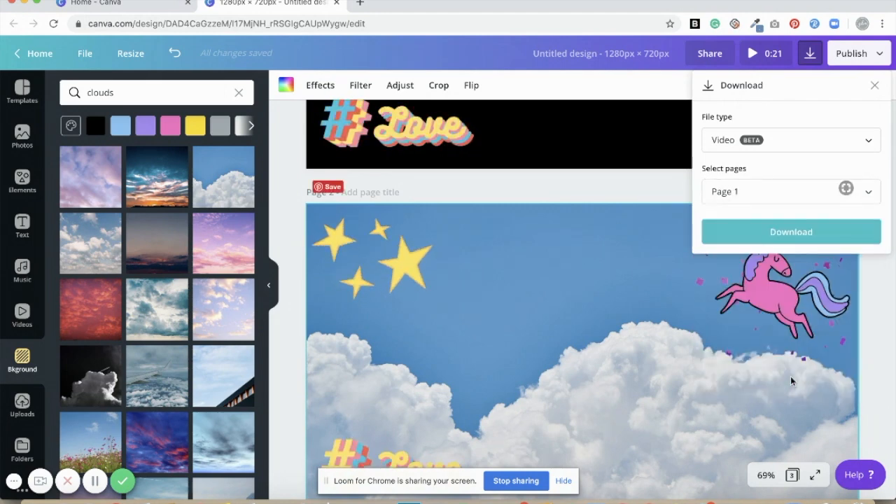
{"action": "left_click", "coordinate": [810, 233]}
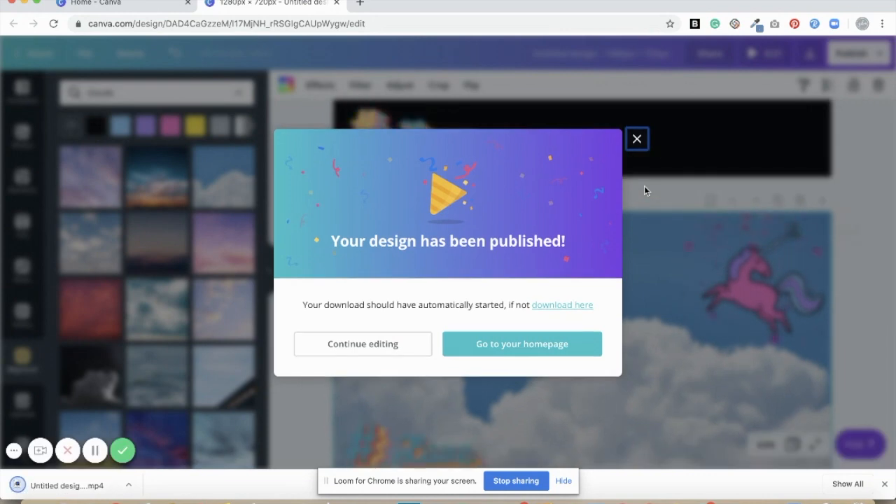
{"action": "left_click", "coordinate": [642, 143]}
Step: Download pages 1 and 2 together as an MP4 video and dismiss the published-design message
{"action": "scroll", "coordinate": [560, 200], "scroll_direction": "up", "scroll_amount": 5}
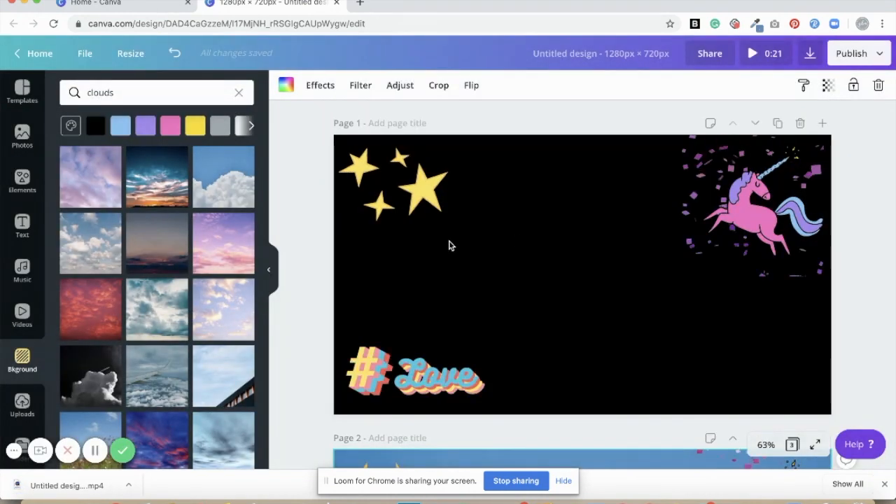
{"action": "left_click", "coordinate": [810, 56]}
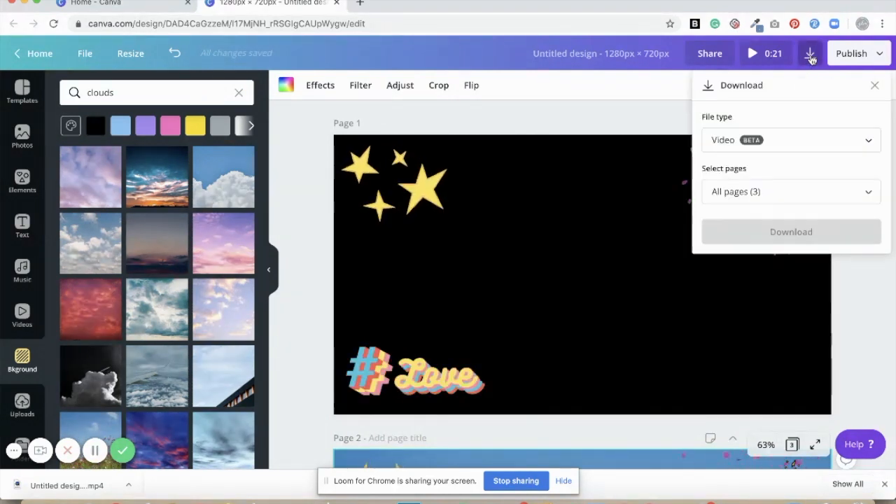
{"action": "left_click", "coordinate": [779, 201]}
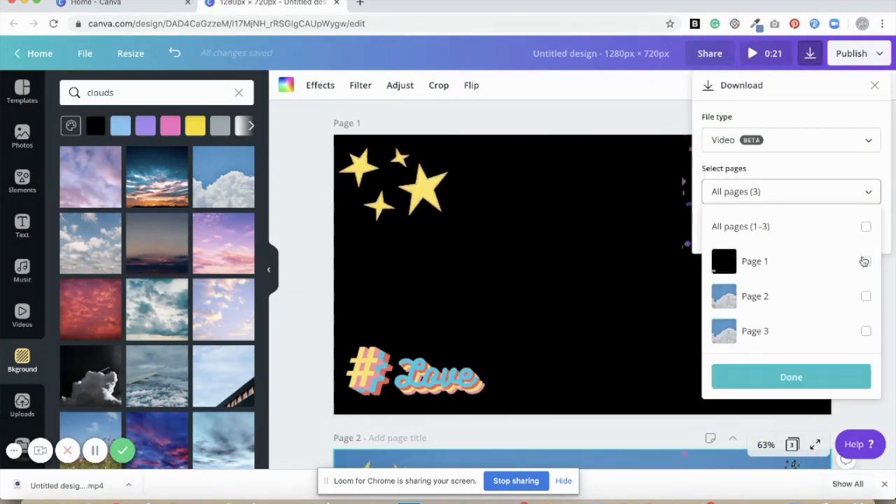
{"action": "left_click", "coordinate": [864, 262]}
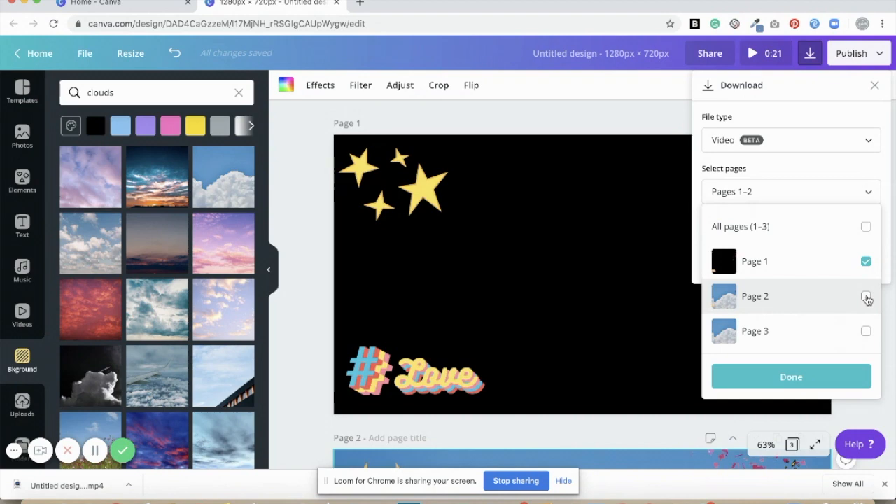
{"action": "left_click", "coordinate": [796, 377]}
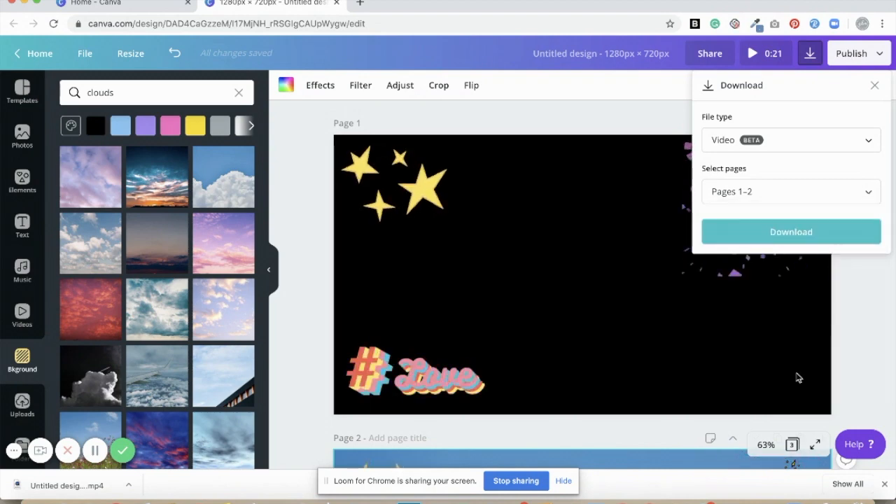
{"action": "left_click", "coordinate": [788, 238]}
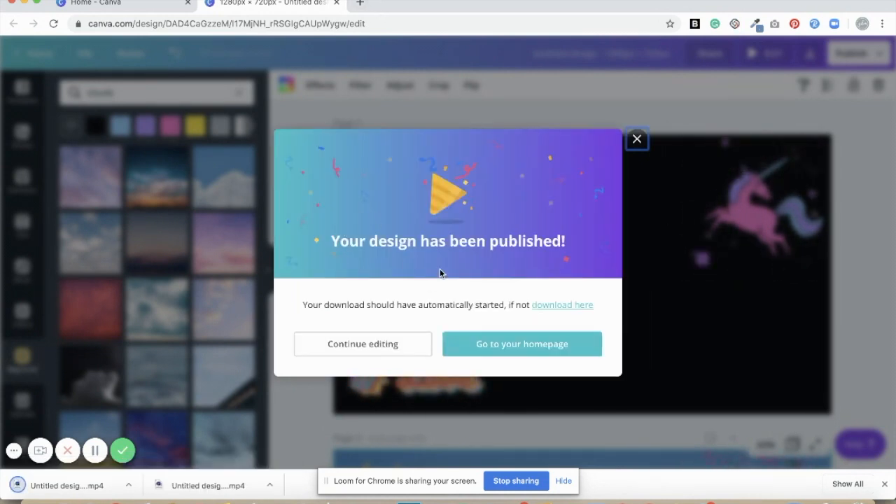
{"action": "left_click", "coordinate": [637, 140]}
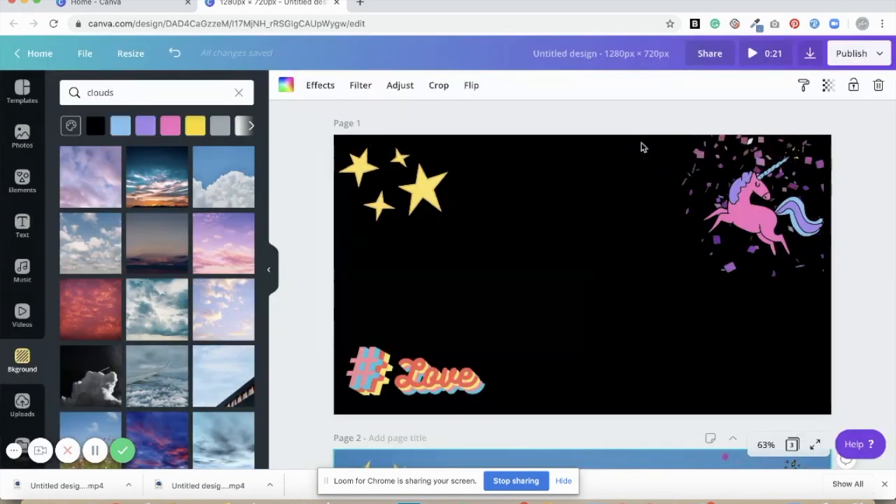
Step: Start a Zoom meeting with video on from a new browser tab and move the audio-joining window clear of the video
{"action": "left_click", "coordinate": [361, 4]}
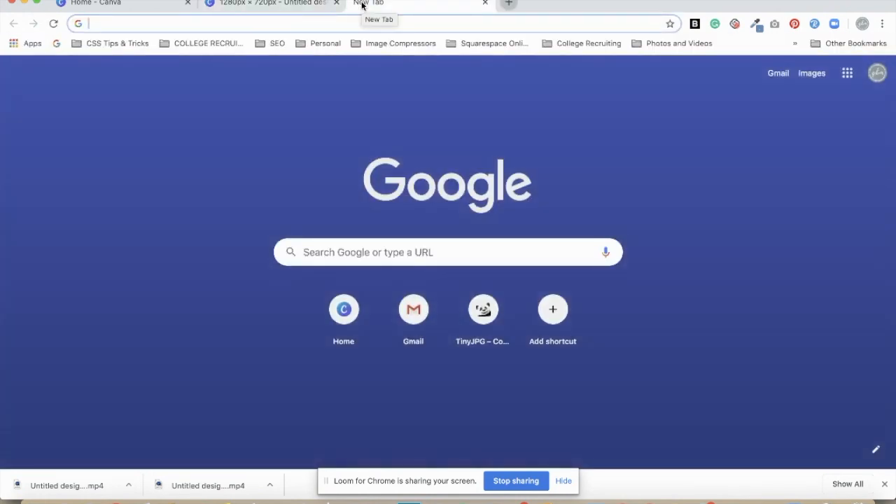
{"action": "left_click", "coordinate": [836, 24]}
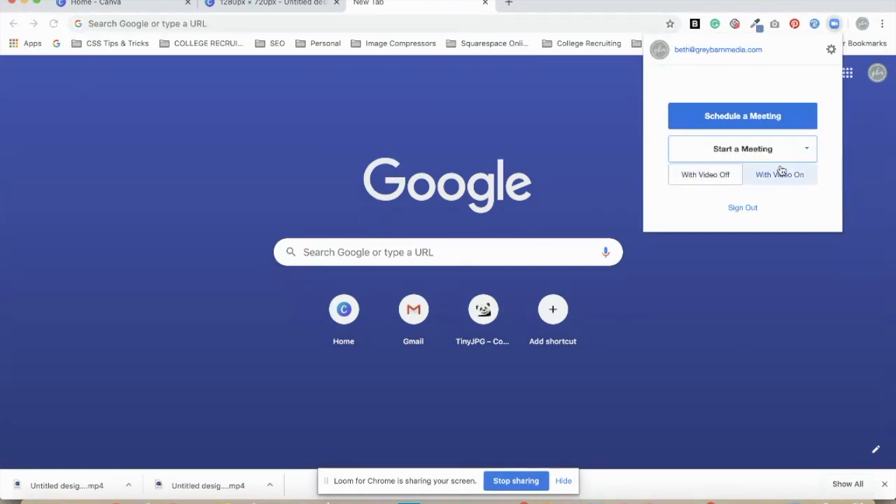
{"action": "left_click", "coordinate": [780, 175]}
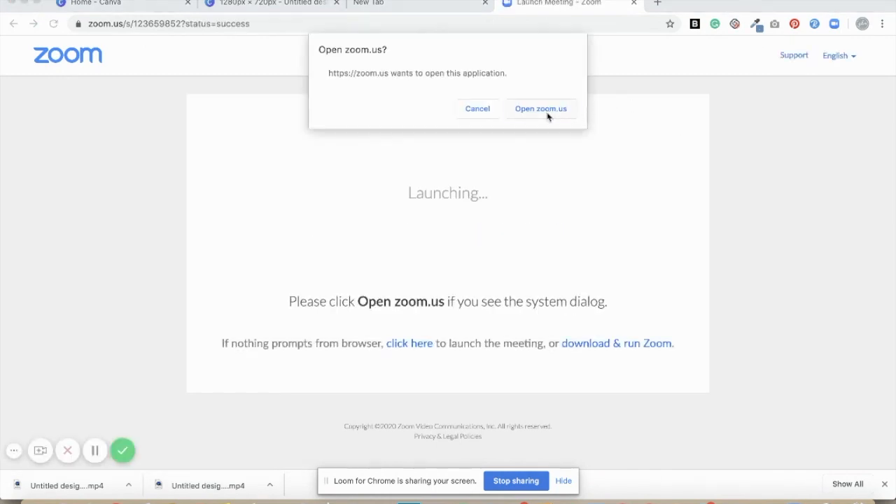
{"action": "left_click", "coordinate": [540, 110]}
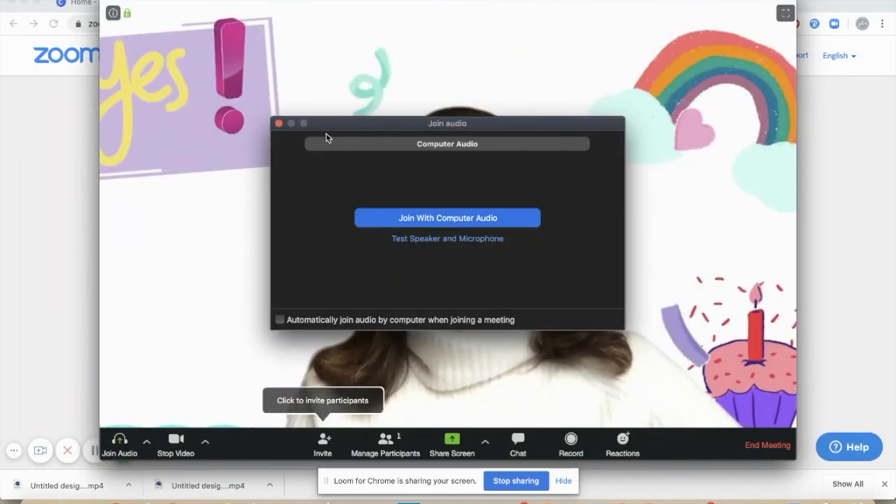
{"action": "left_click_drag", "start_coordinate": [323, 127], "coordinate": [9, 492]}
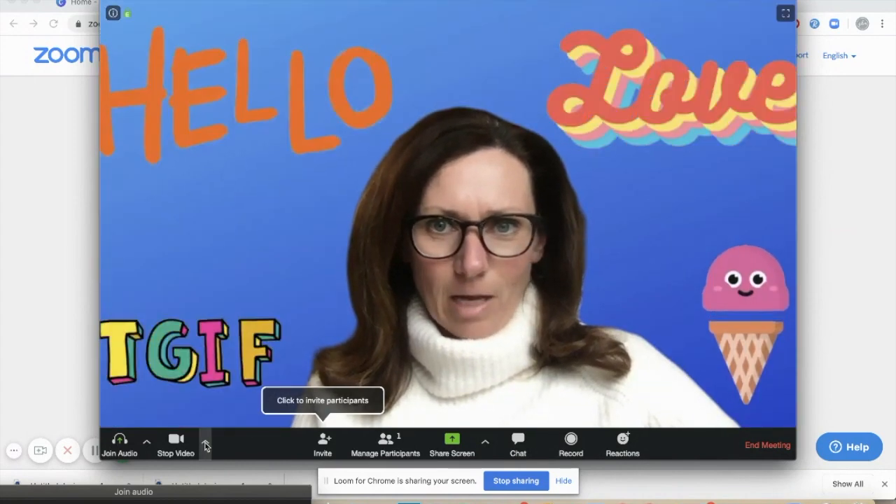
Step: Open the meeting's virtual background settings and look through the available backgrounds
{"action": "left_click", "coordinate": [205, 443]}
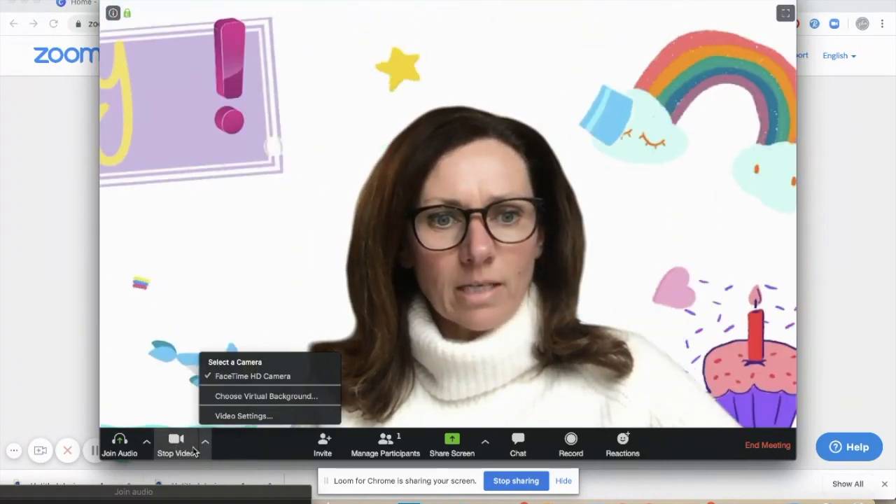
{"action": "left_click", "coordinate": [226, 397]}
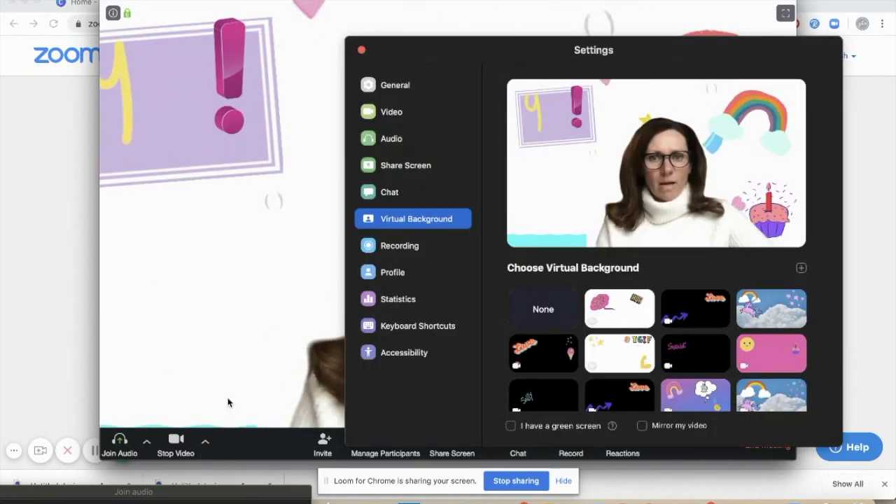
{"action": "scroll", "coordinate": [684, 397], "scroll_direction": "down", "scroll_amount": 3}
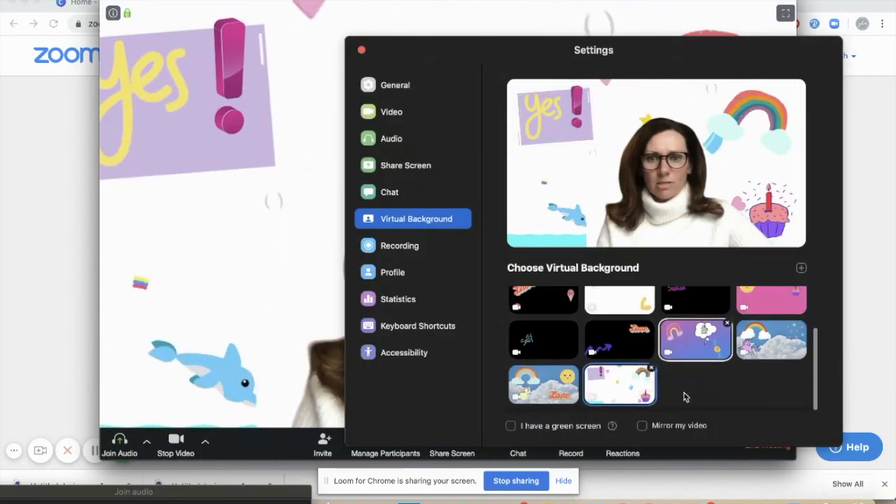
{"action": "scroll", "coordinate": [684, 397], "scroll_direction": "up", "scroll_amount": 3}
Step: Try the question-mark, black Love arrow, unicorn and pink winking-face virtual backgrounds in turn, ending on the purple rainbow and coffee cup one
{"action": "left_click", "coordinate": [664, 319]}
{"action": "left_click", "coordinate": [633, 316]}
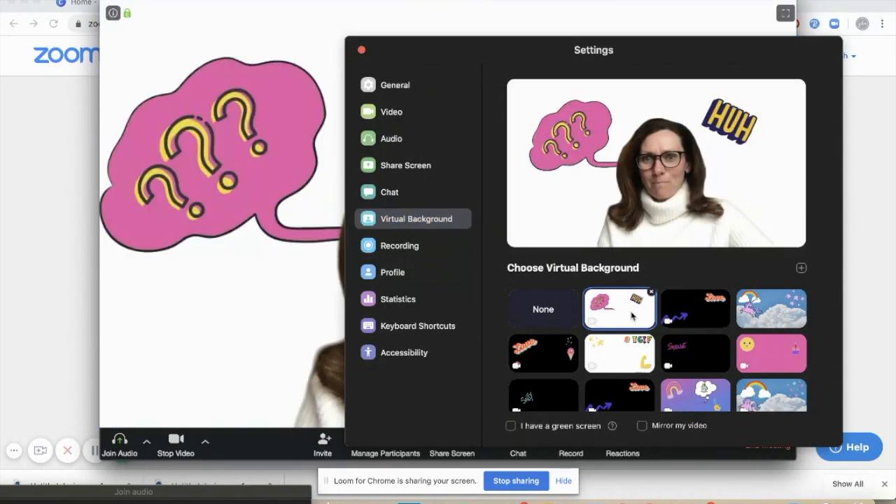
{"action": "left_click", "coordinate": [701, 308]}
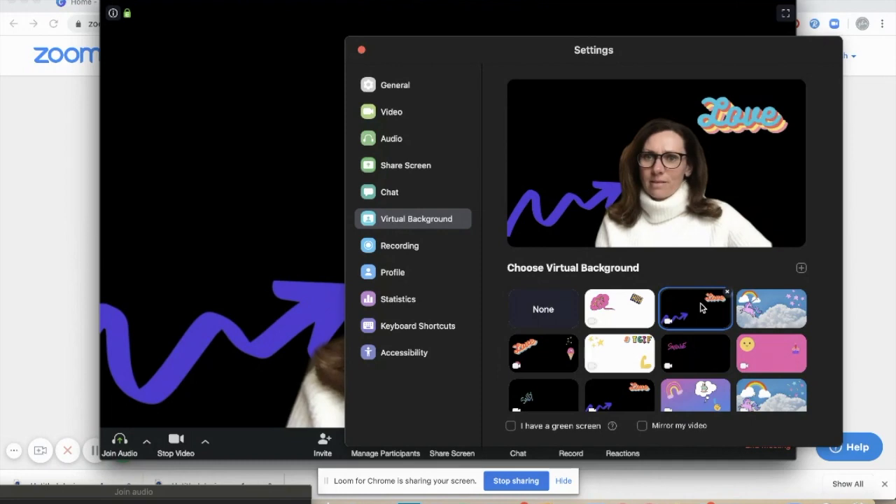
{"action": "left_click", "coordinate": [774, 313]}
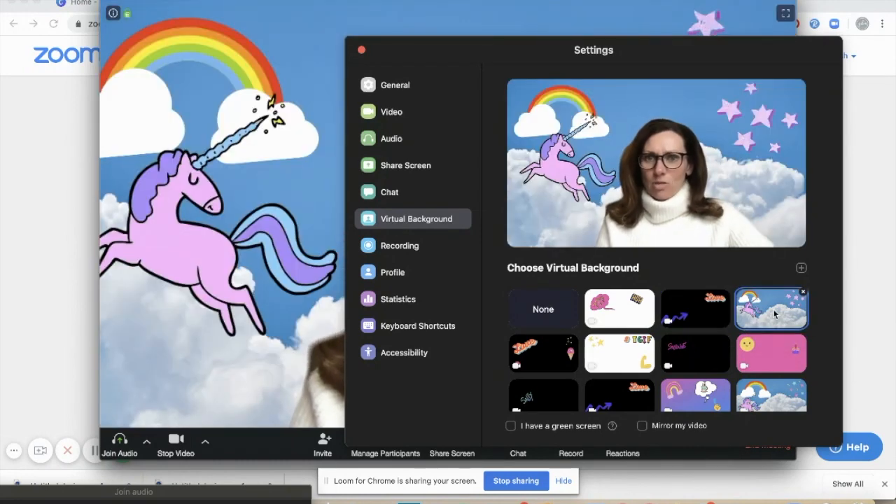
{"action": "left_click", "coordinate": [776, 352]}
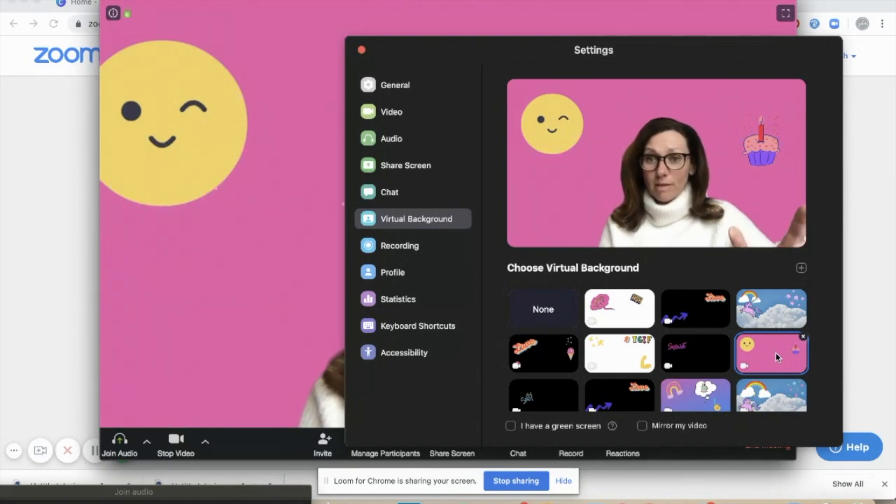
{"action": "left_click", "coordinate": [679, 397]}
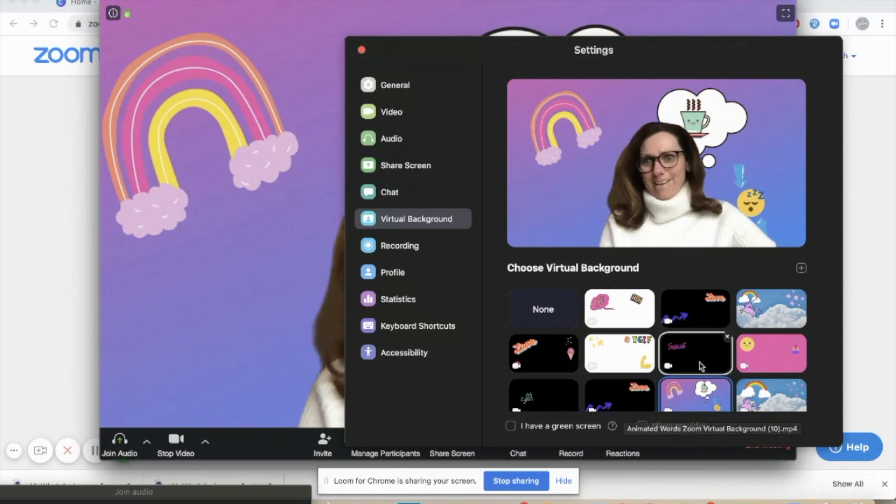
Step: Add the video Untitled design (3).mp4 from the Downloads folder as a virtual background
{"action": "scroll", "coordinate": [718, 345], "scroll_direction": "down", "scroll_amount": 1}
{"action": "left_click", "coordinate": [802, 269]}
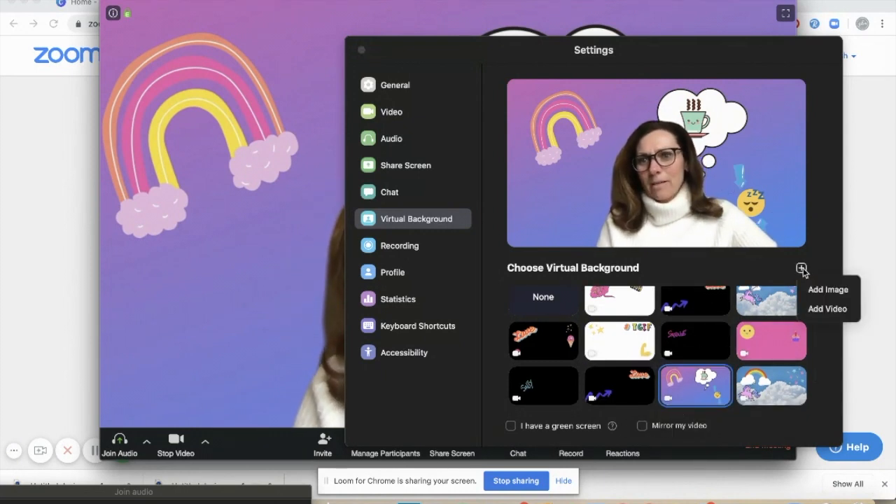
{"action": "left_click", "coordinate": [820, 308]}
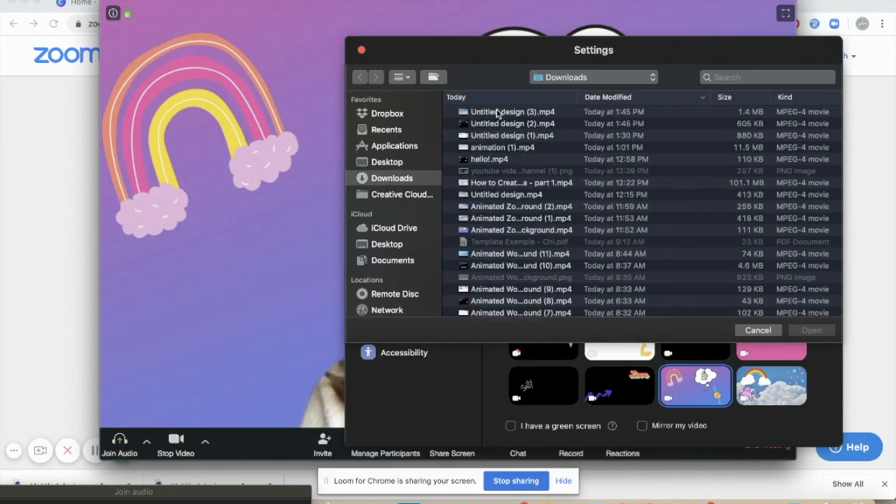
{"action": "left_click", "coordinate": [499, 113]}
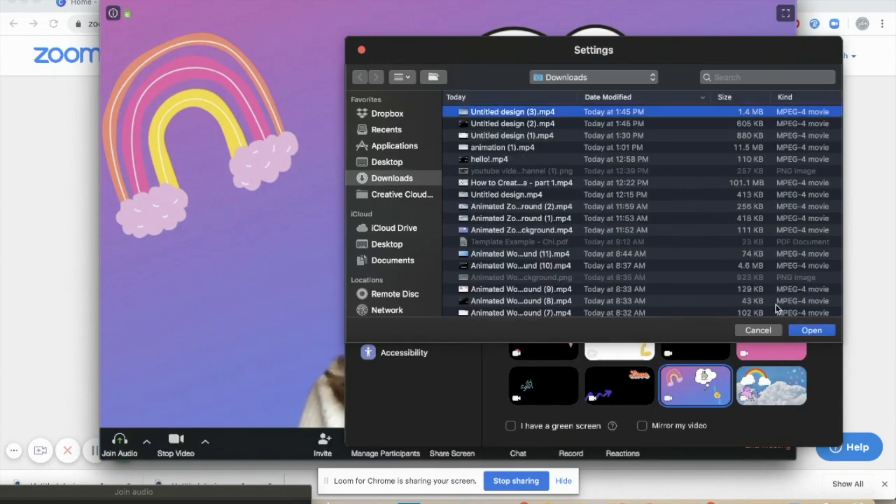
{"action": "left_click", "coordinate": [812, 331]}
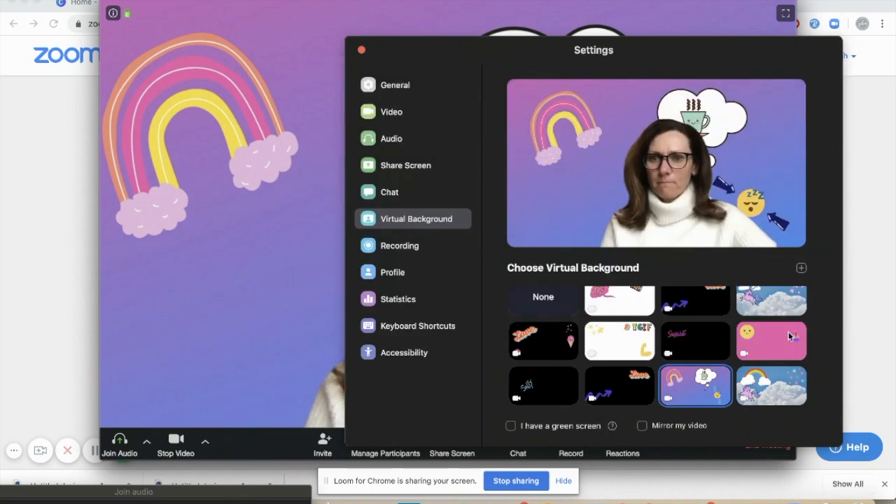